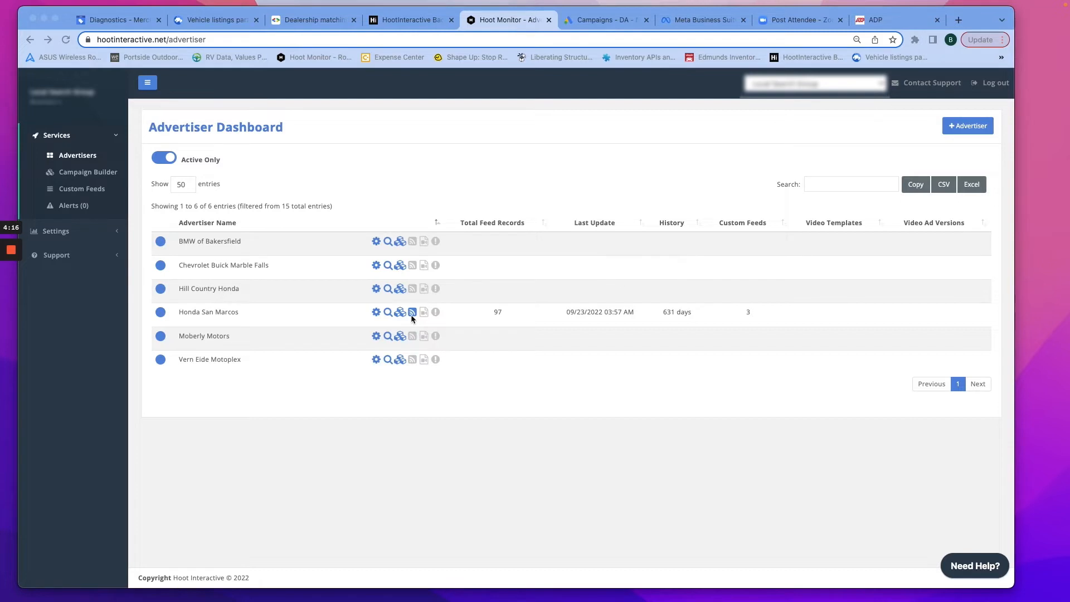
- Open Honda San Marcos's advertiser settings and select its GMB Store Code 571232
left_click(375, 314)
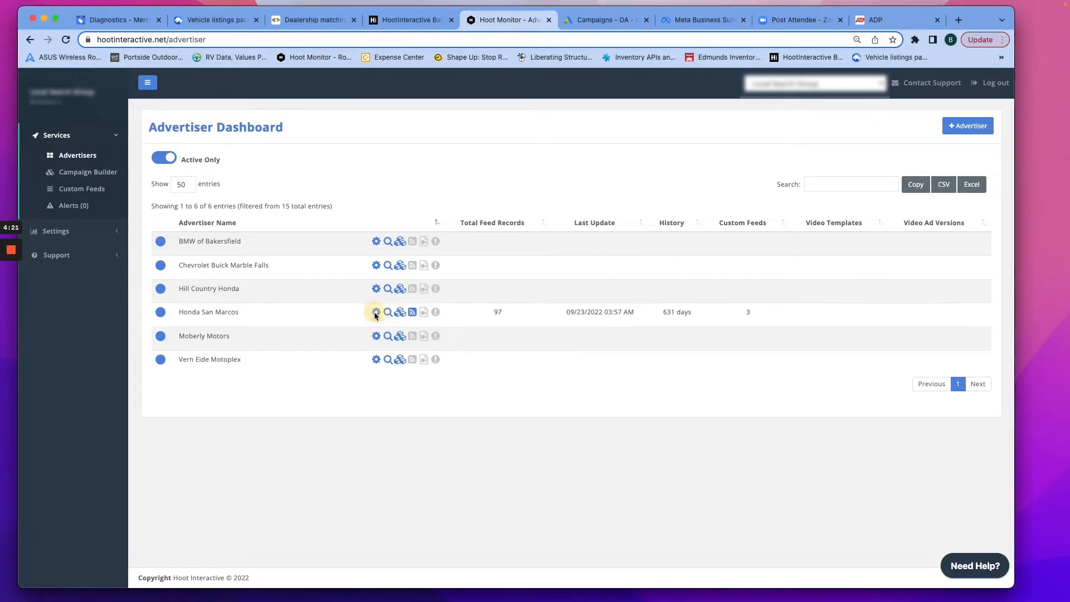
left_click(375, 313)
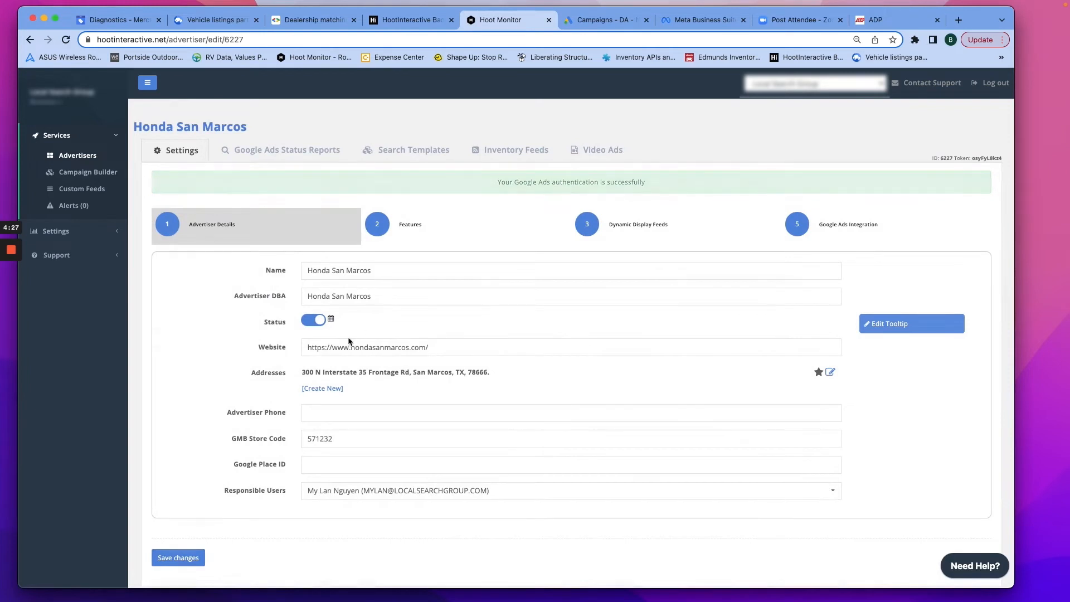
left_click(357, 438)
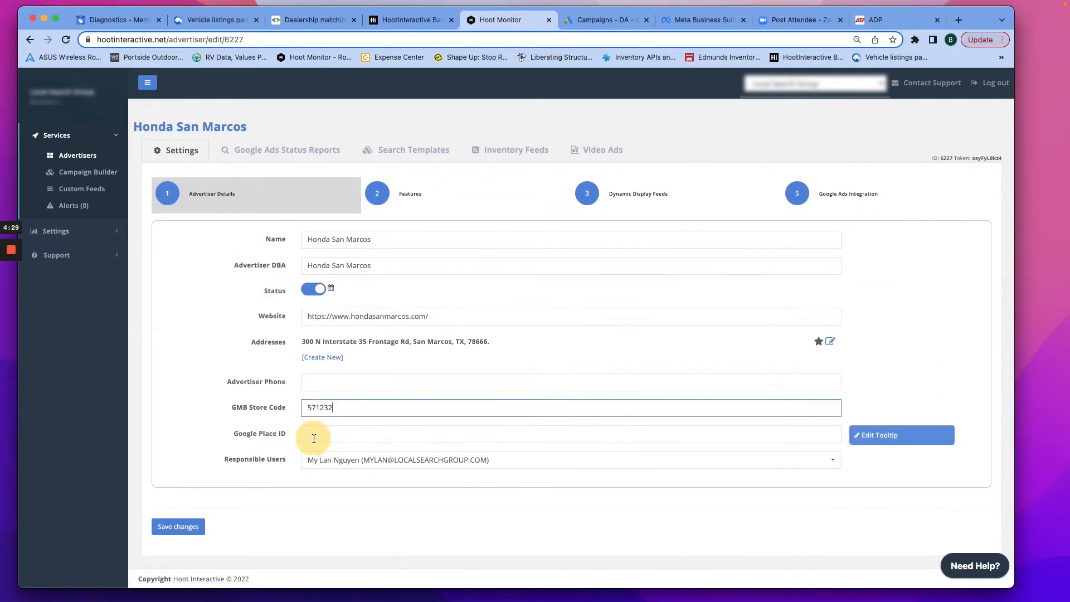
left_click_drag(334, 408, 306, 407)
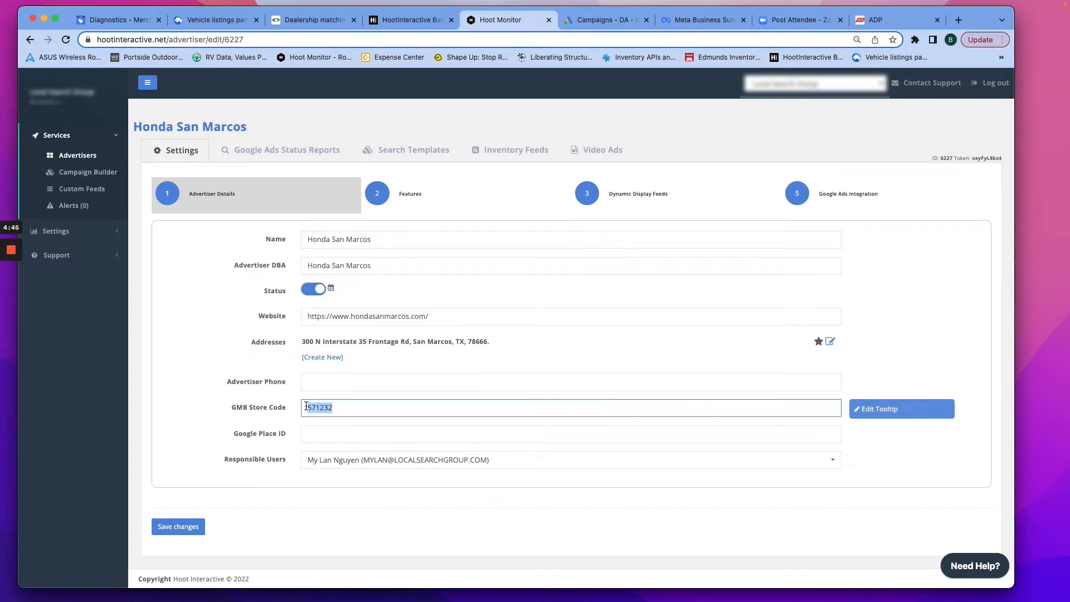
left_click(353, 411)
left_click_drag(347, 411, 306, 408)
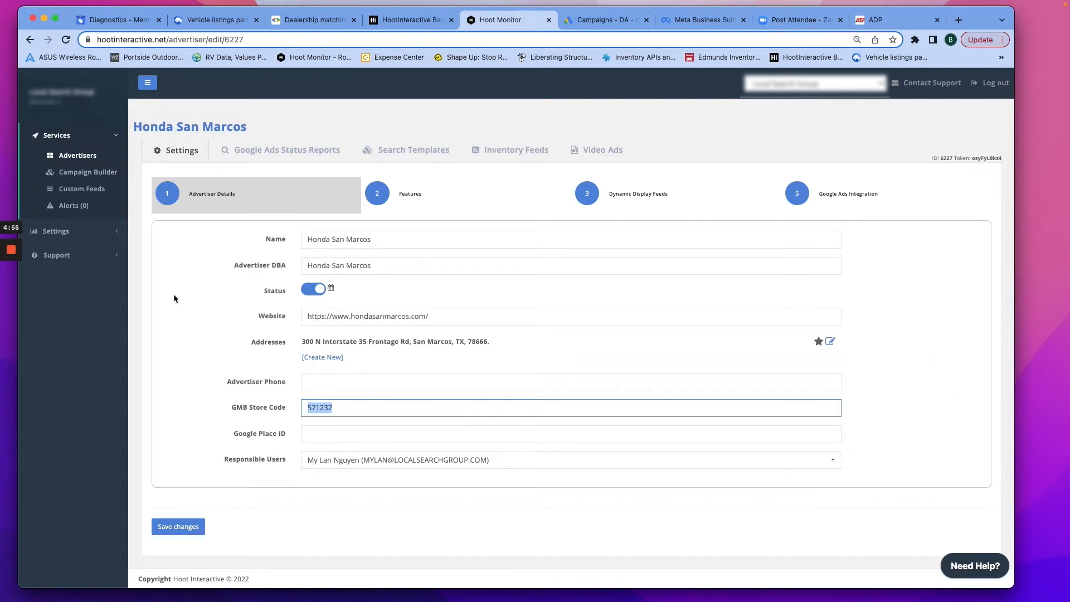
left_click(337, 408)
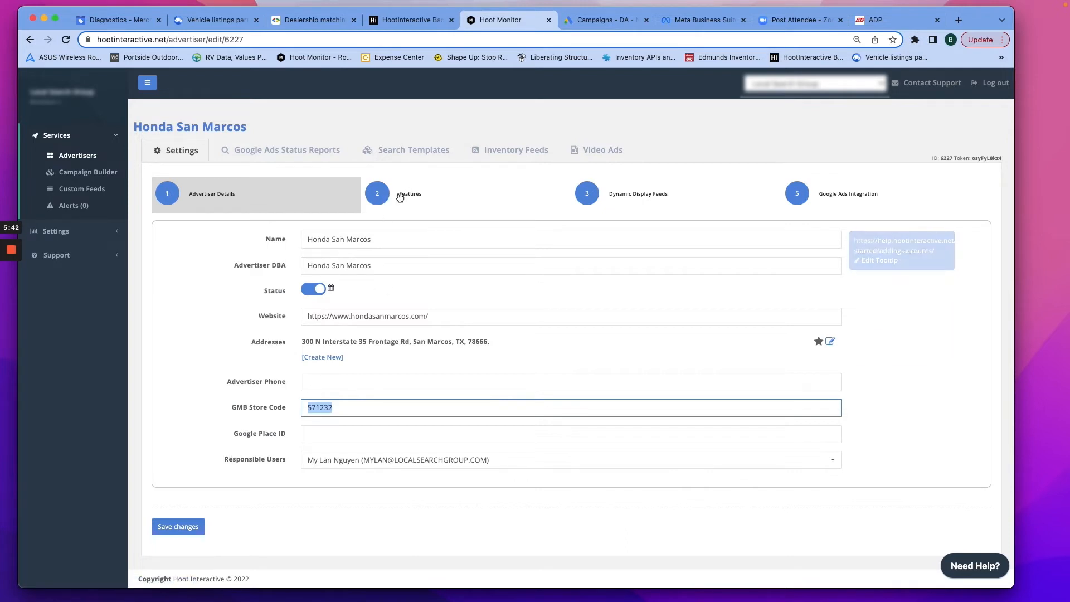
left_click_drag(390, 197, 393, 199)
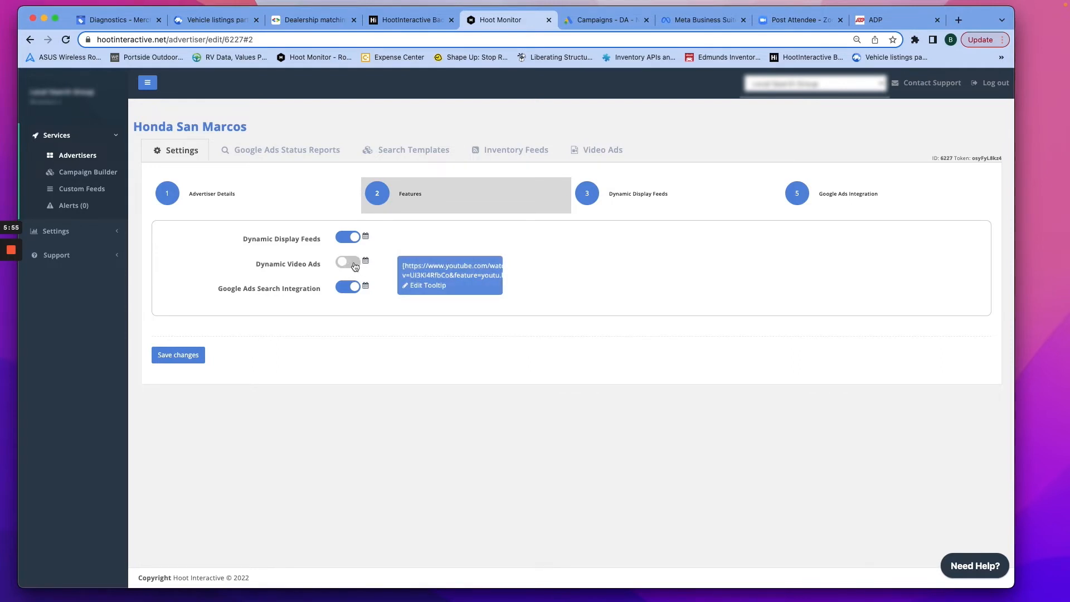
- Review the Features toggles, then go to the Dynamic Display Feeds settings step
mouse_move(352, 238)
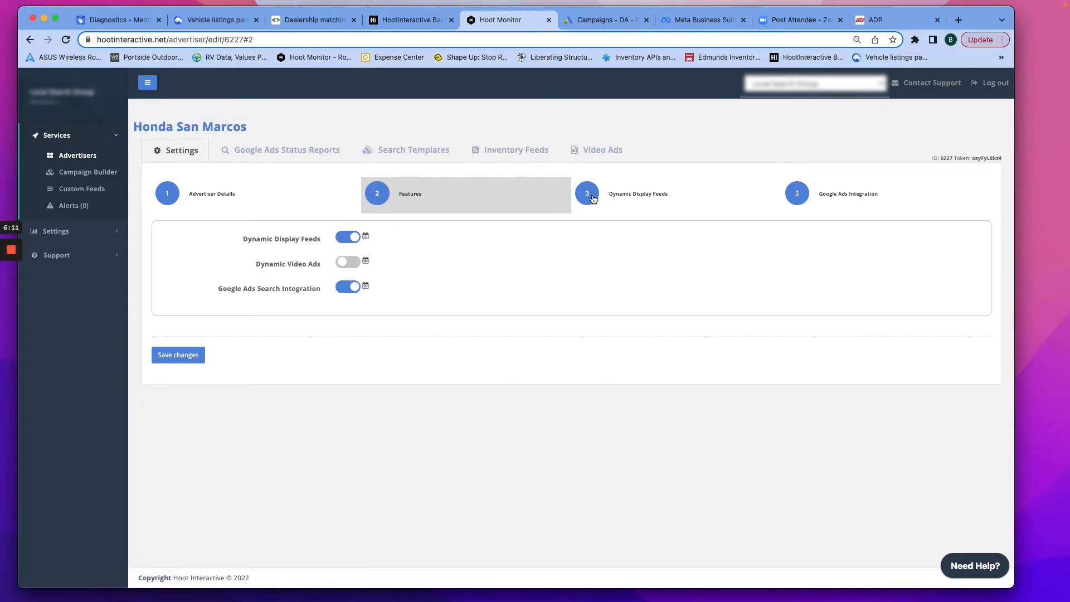
left_click(618, 197)
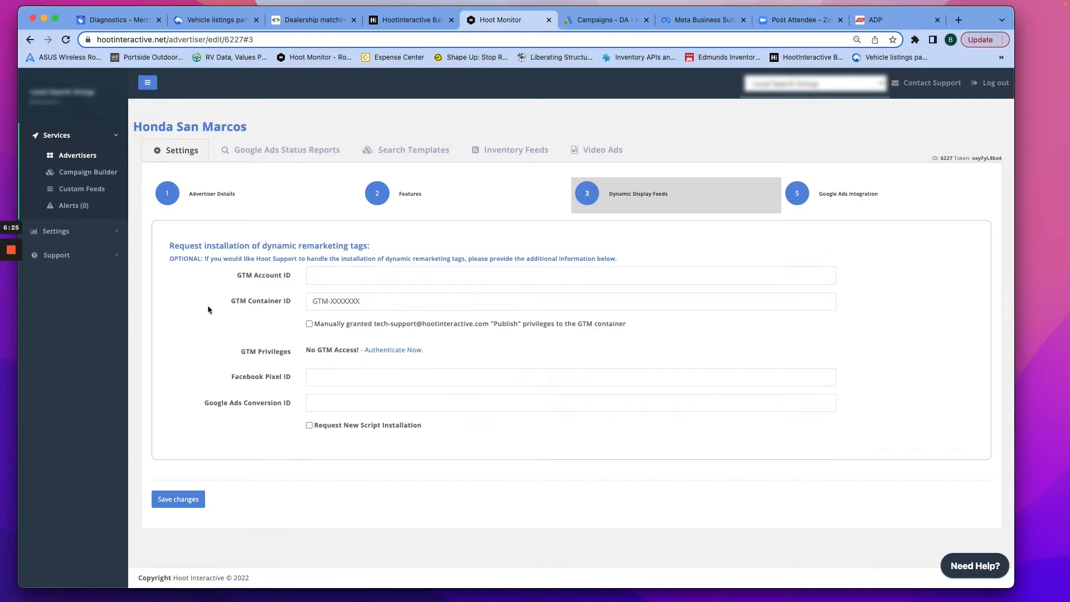
- Read the GTM and Facebook Pixel help boxes, then return to the Advertisers list
mouse_move(378, 278)
mouse_move(375, 377)
scroll(377, 381, "down", 1)
left_click(78, 155)
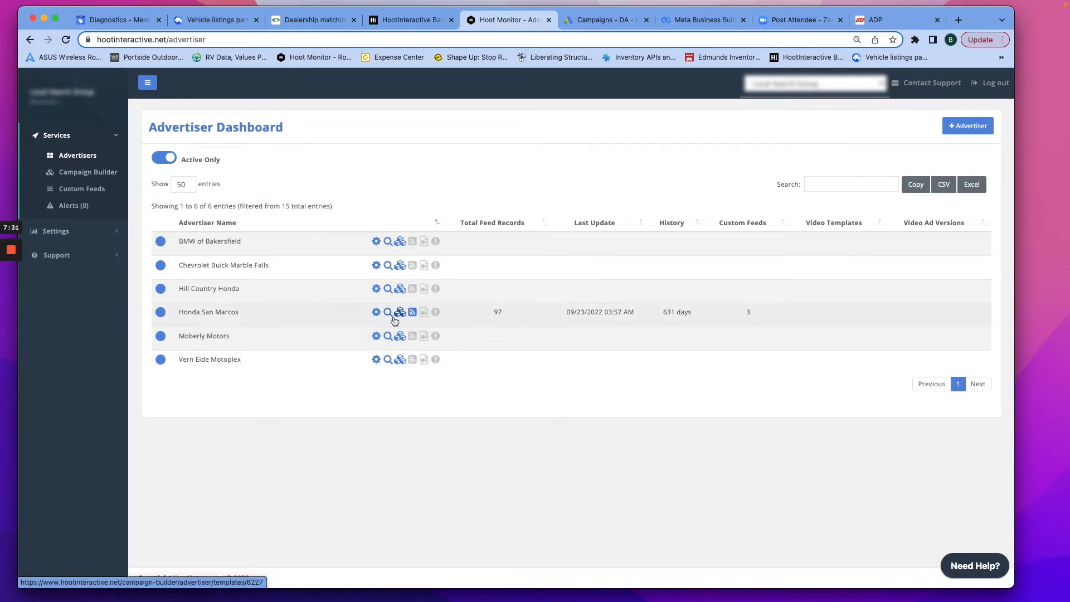
- Open the inventory feeds for the Honda San Marcos advertiser
left_click(413, 314)
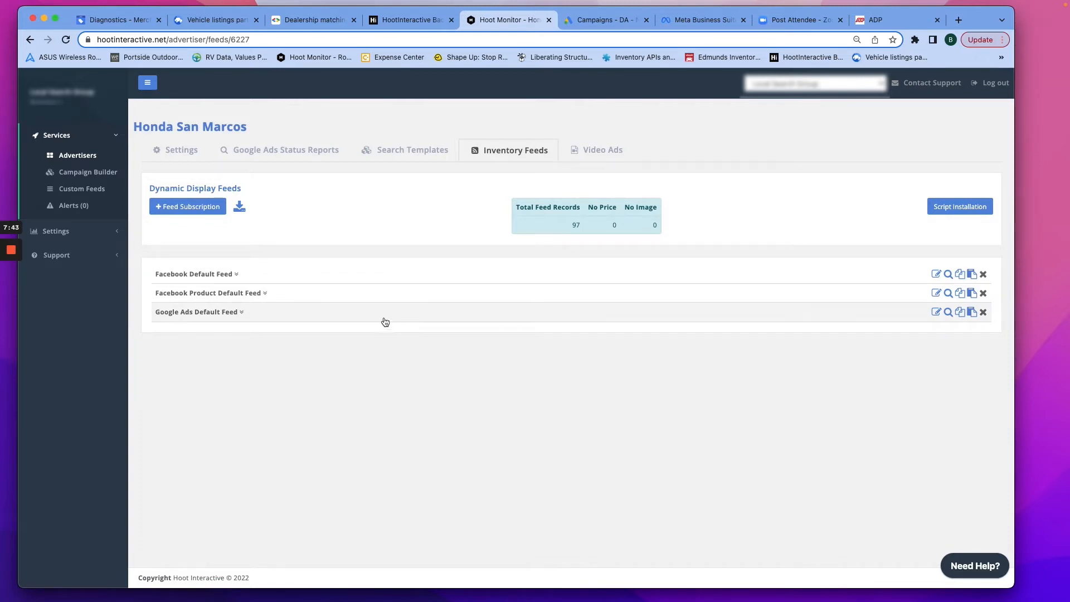
- Expand the Facebook Default, Facebook Product Default and Google Ads Default feeds, then start a new feed subscription
left_click(237, 276)
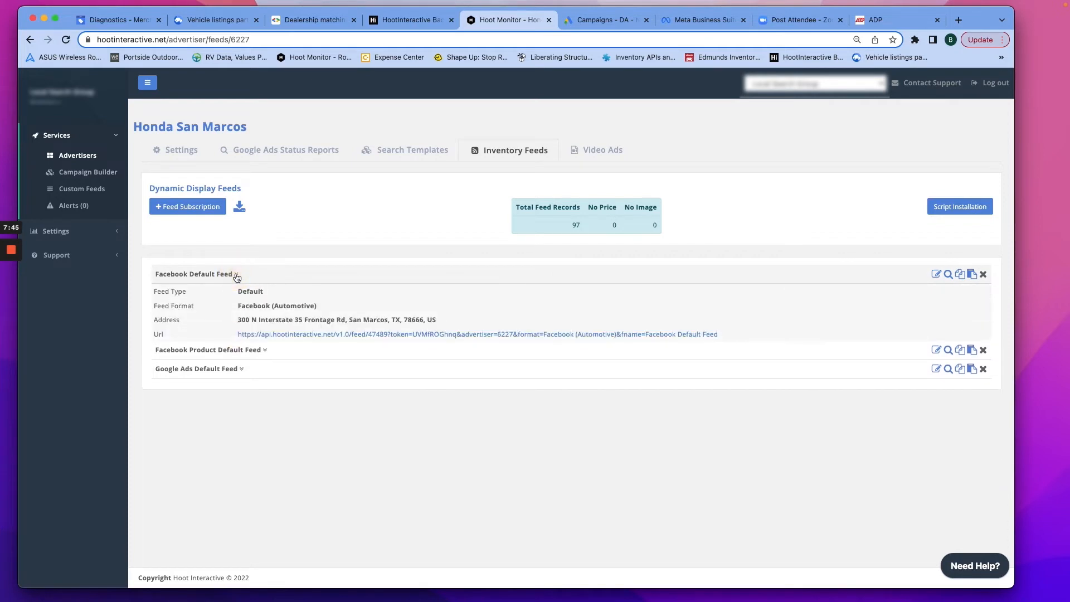
left_click(265, 350)
left_click(242, 427)
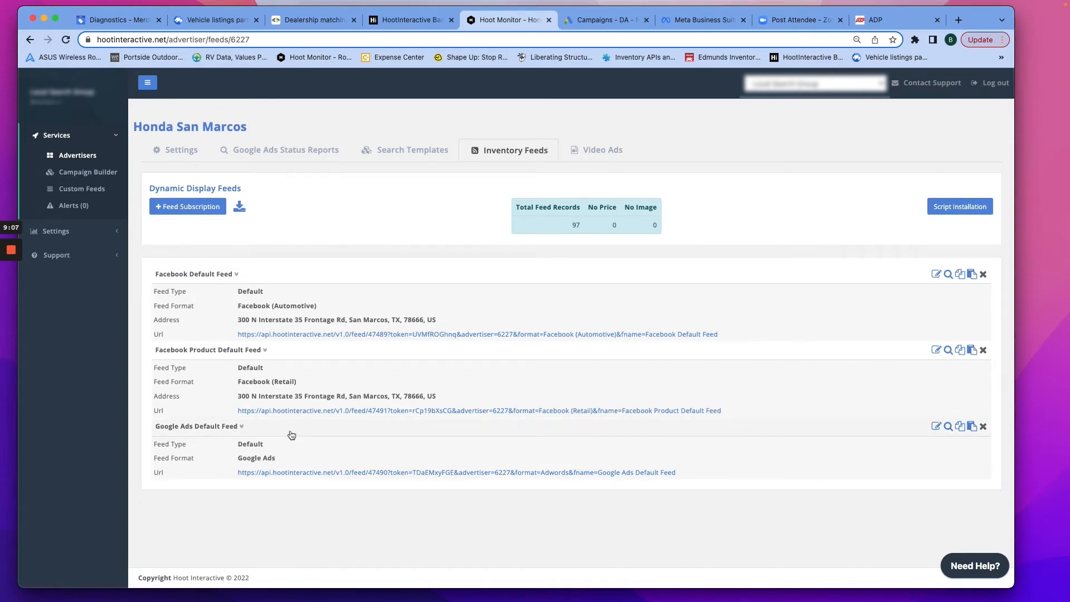
left_click(199, 216)
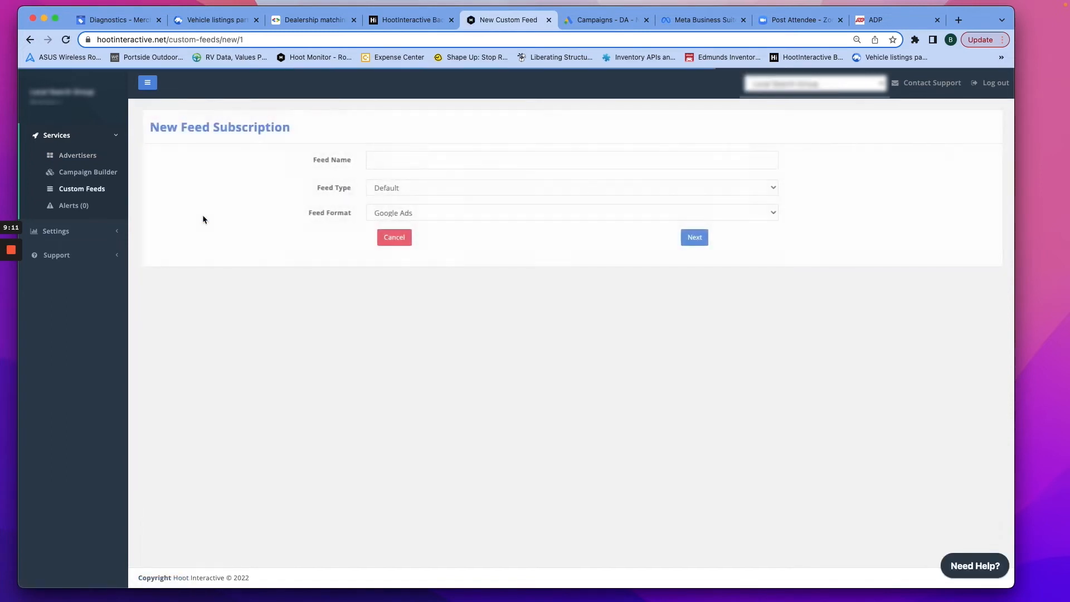
- Name the new feed 'Honda San Marcos - Cars For Sale'
left_click(402, 159)
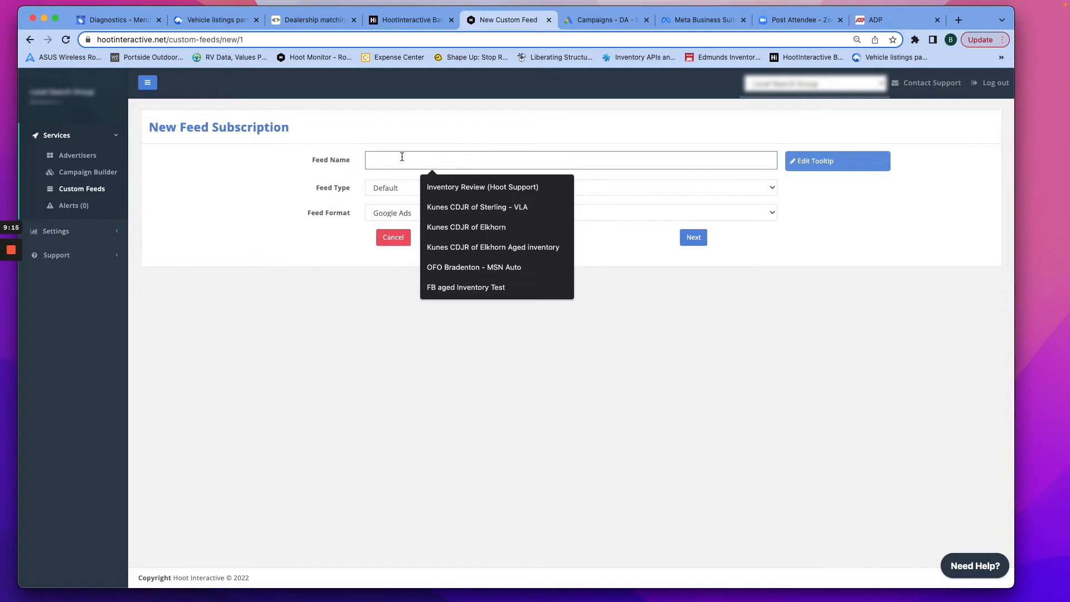
type("Honda San Marco - Cars For Sale")
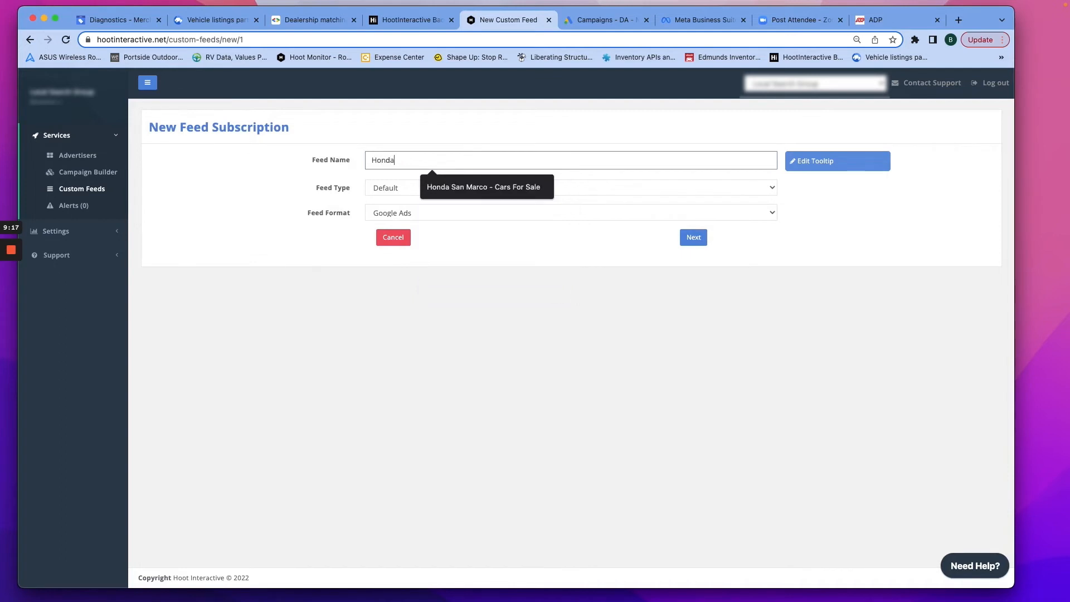
left_click(495, 189)
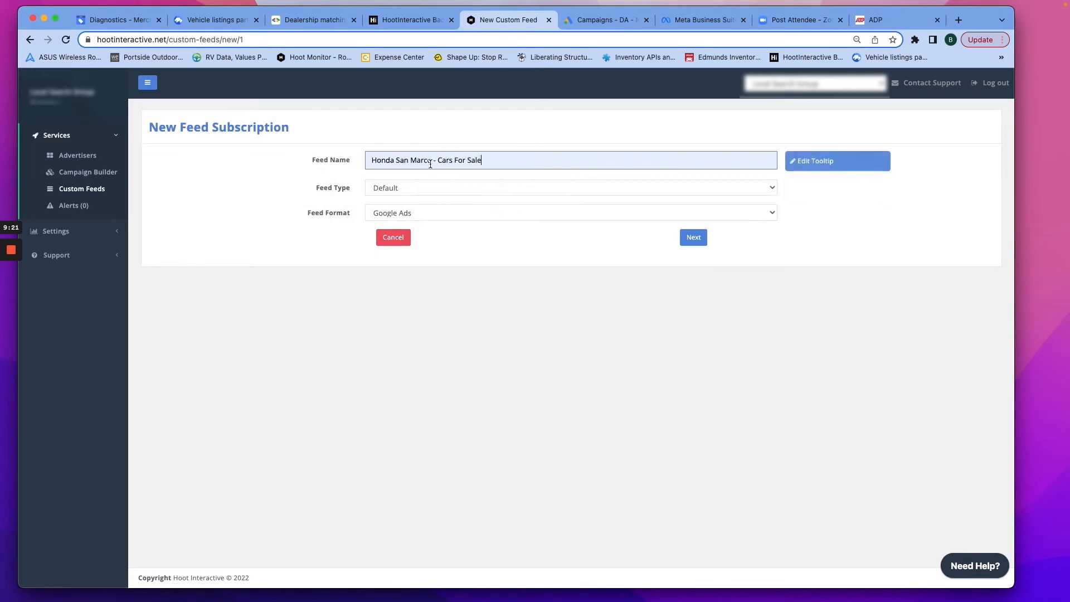
left_click(430, 162)
type("s")
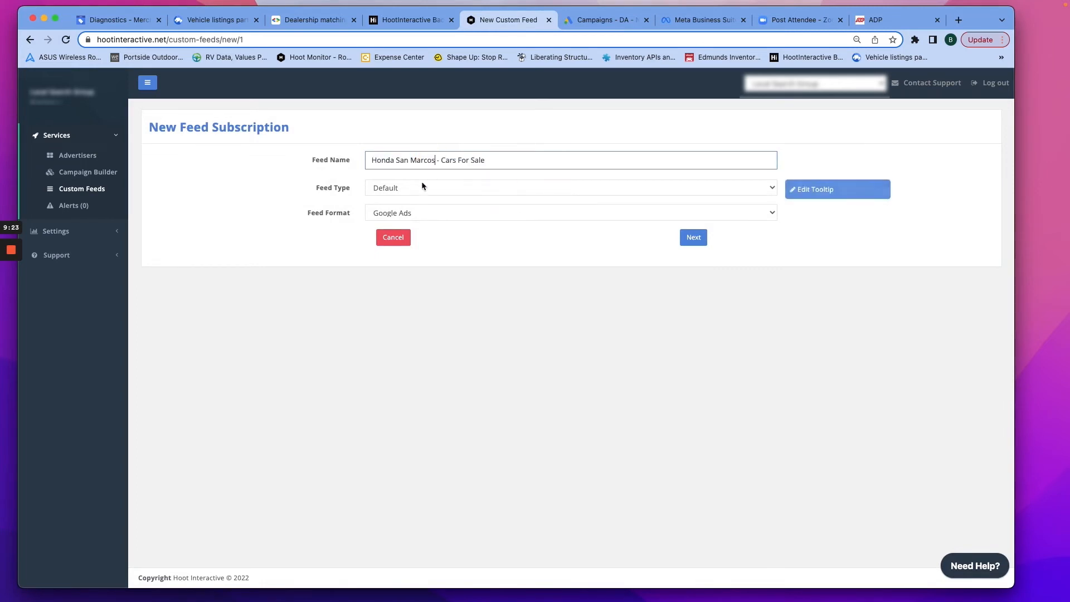
- Keep feed type Default, set format to GMB Cars For Sale, and continue
left_click(414, 188)
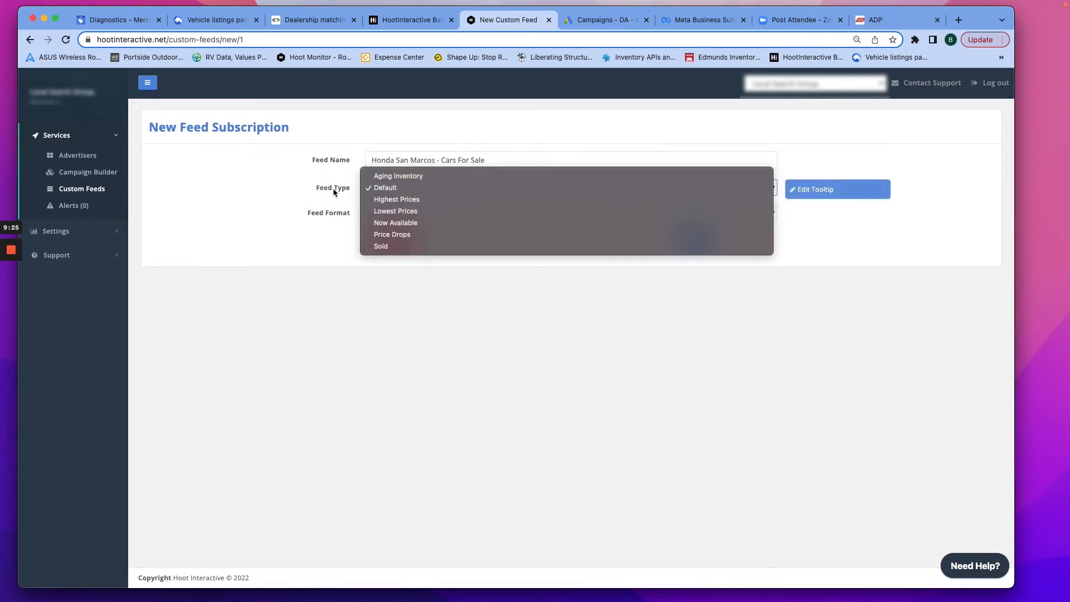
left_click(327, 173)
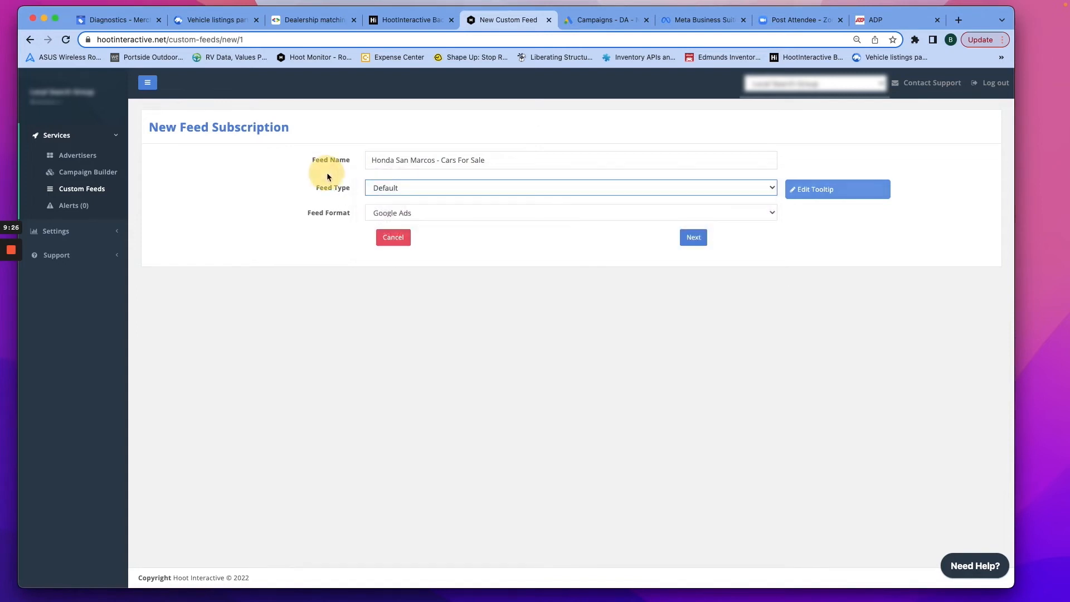
left_click(414, 212)
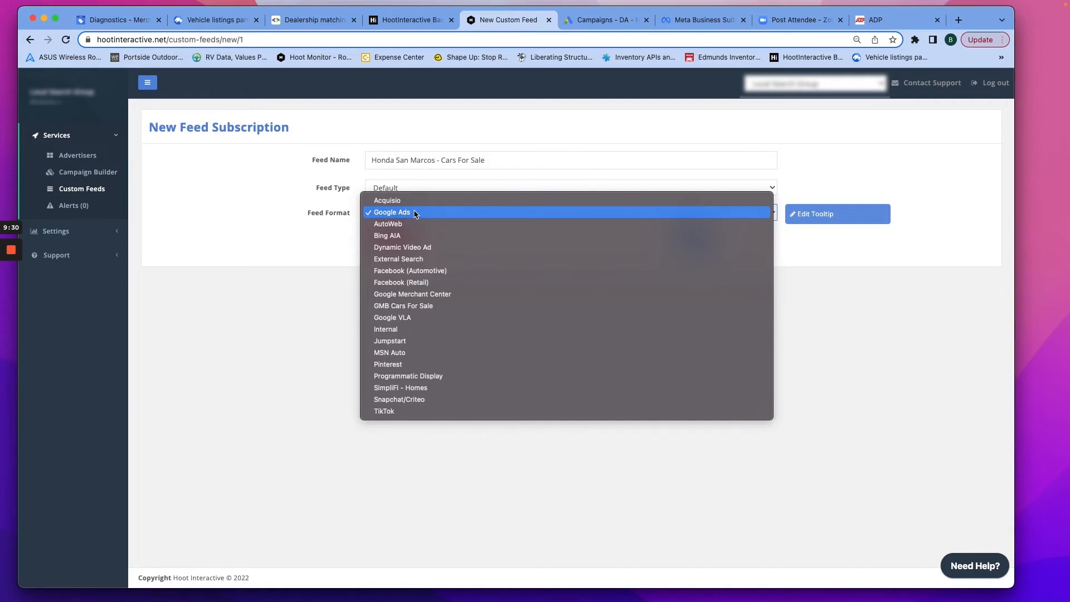
left_click(389, 308)
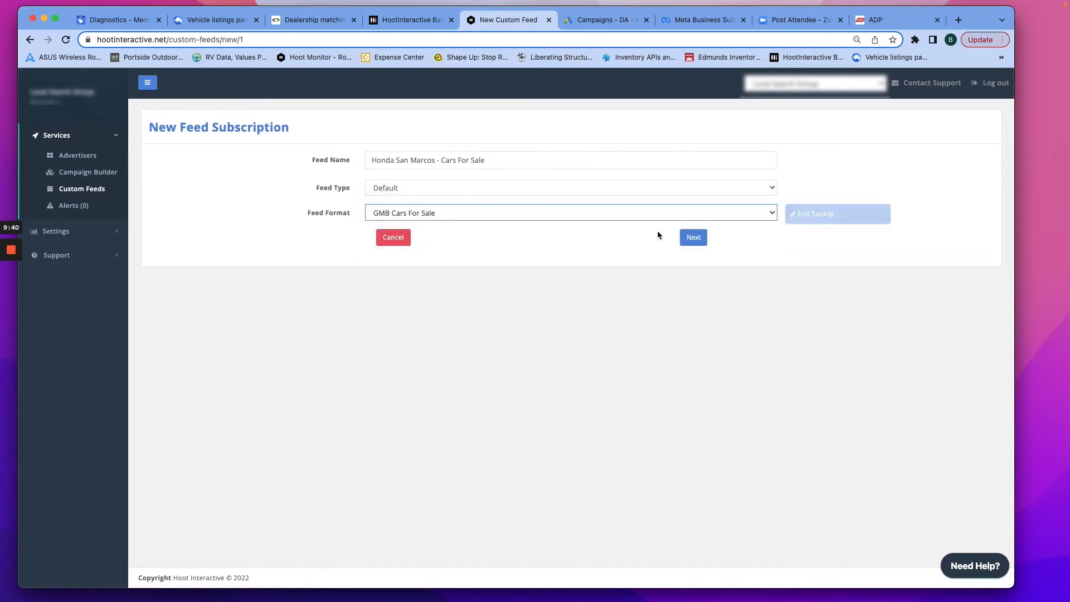
left_click(696, 239)
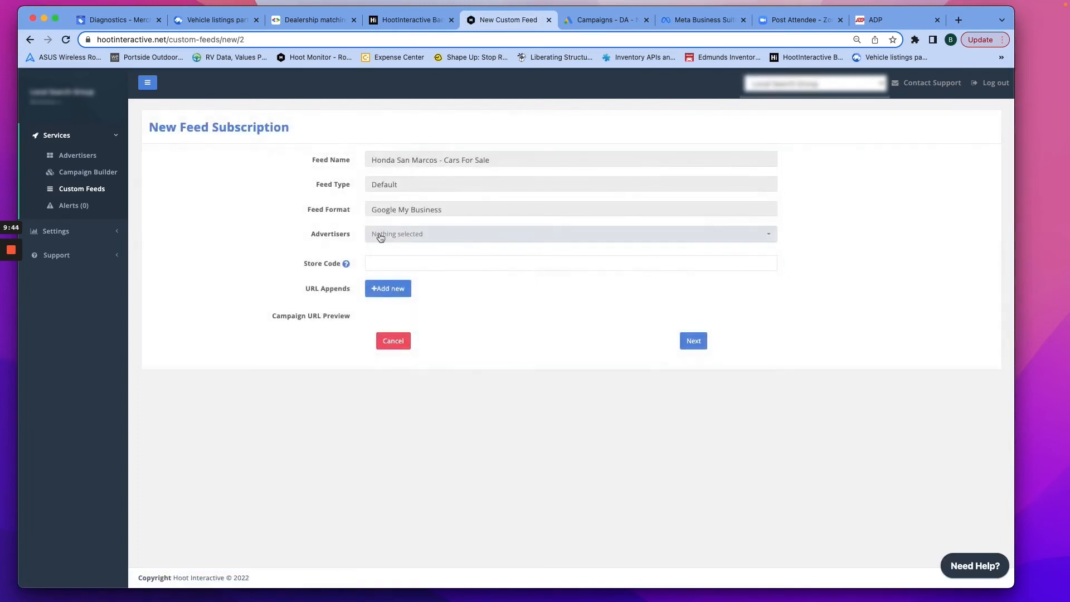
left_click(381, 235)
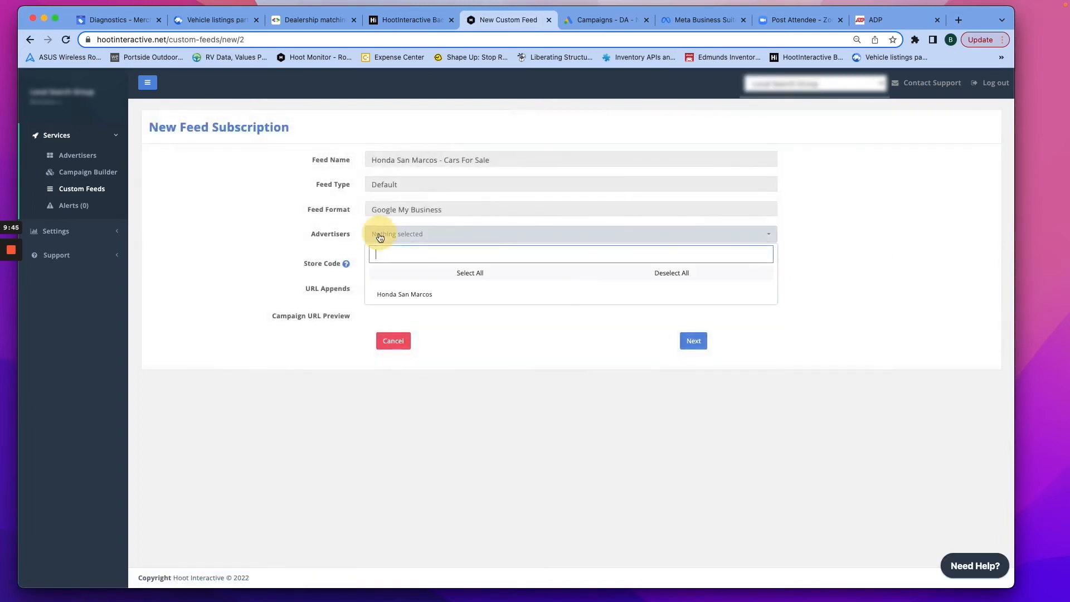
left_click(404, 296)
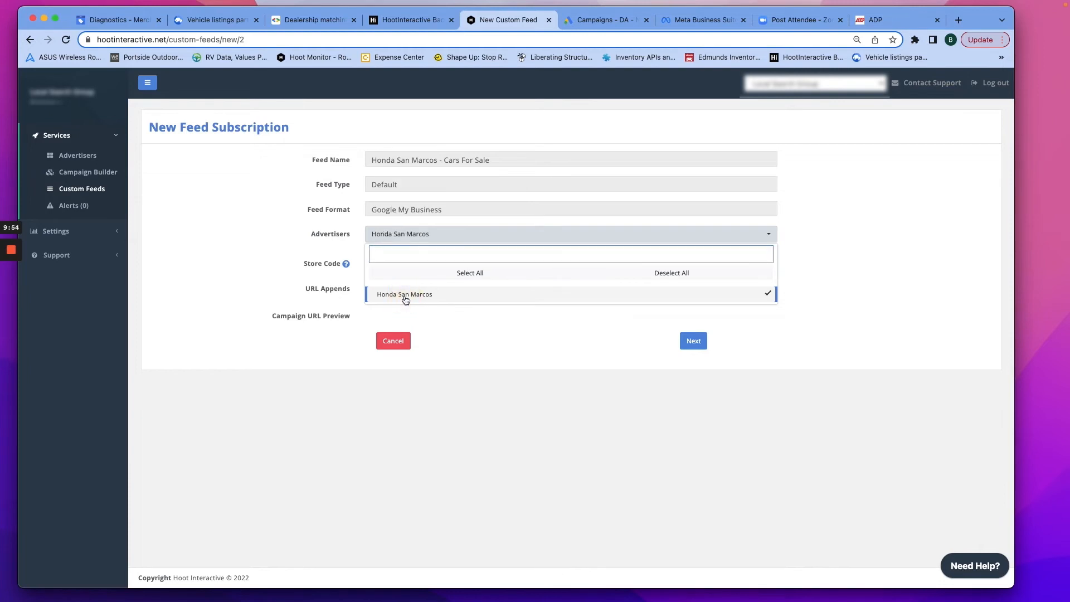
left_click(275, 226)
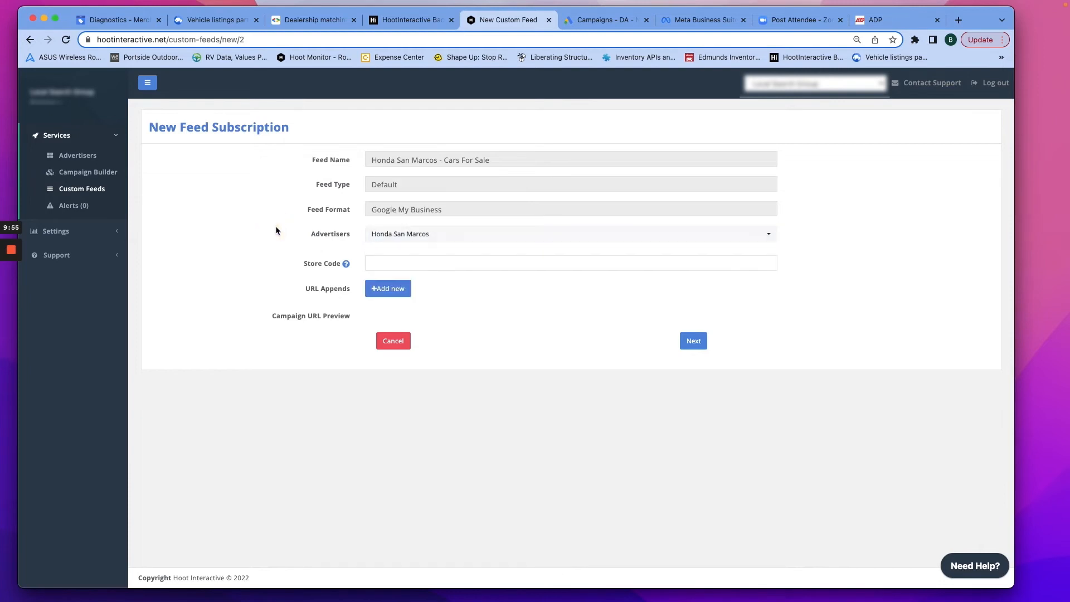
left_click(374, 261)
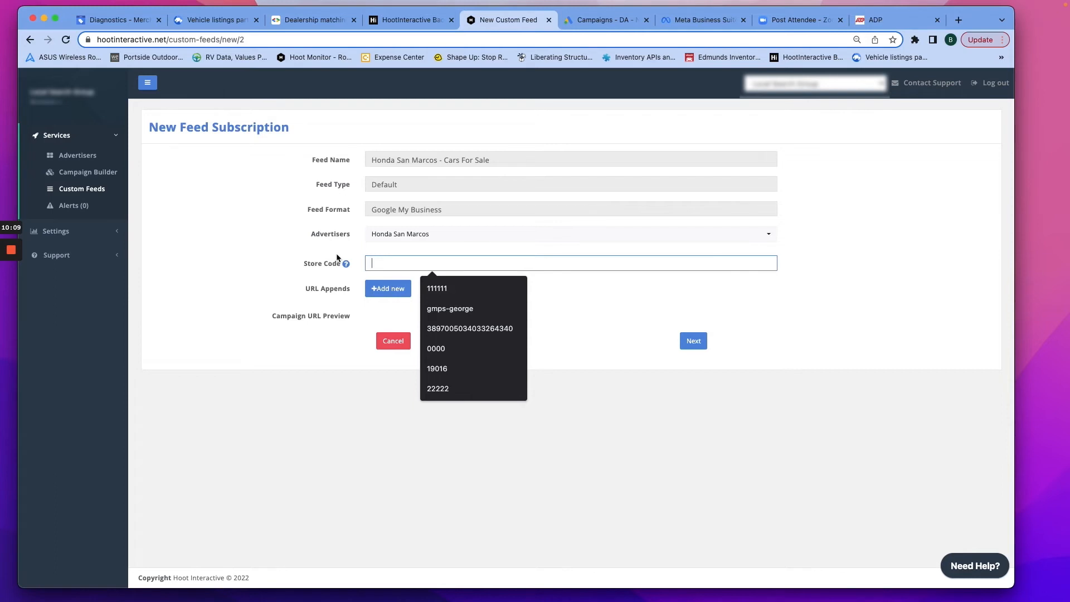
mouse_move(374, 260)
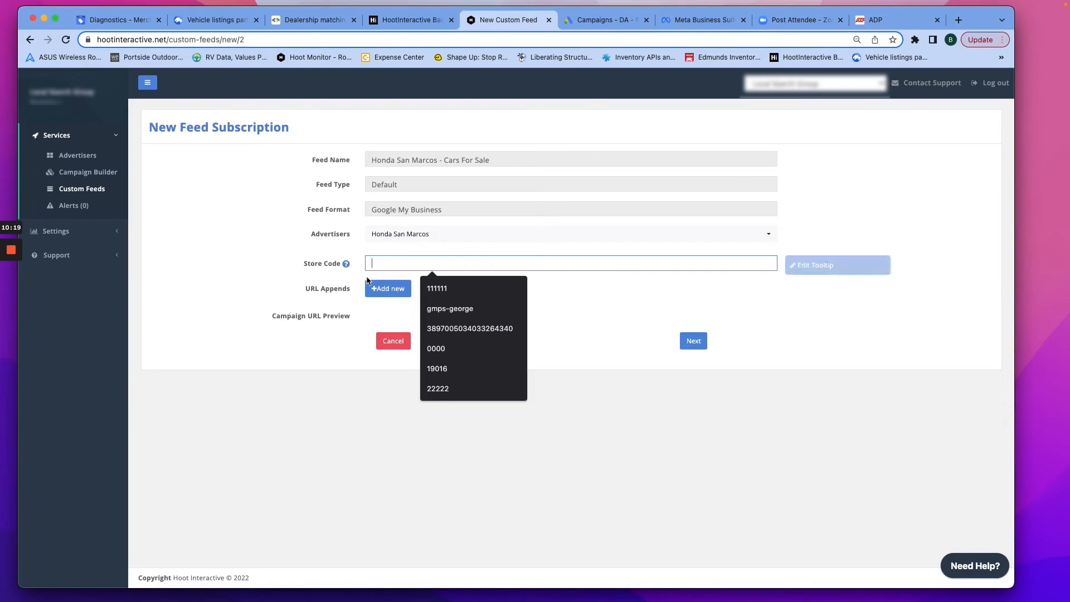
mouse_move(346, 269)
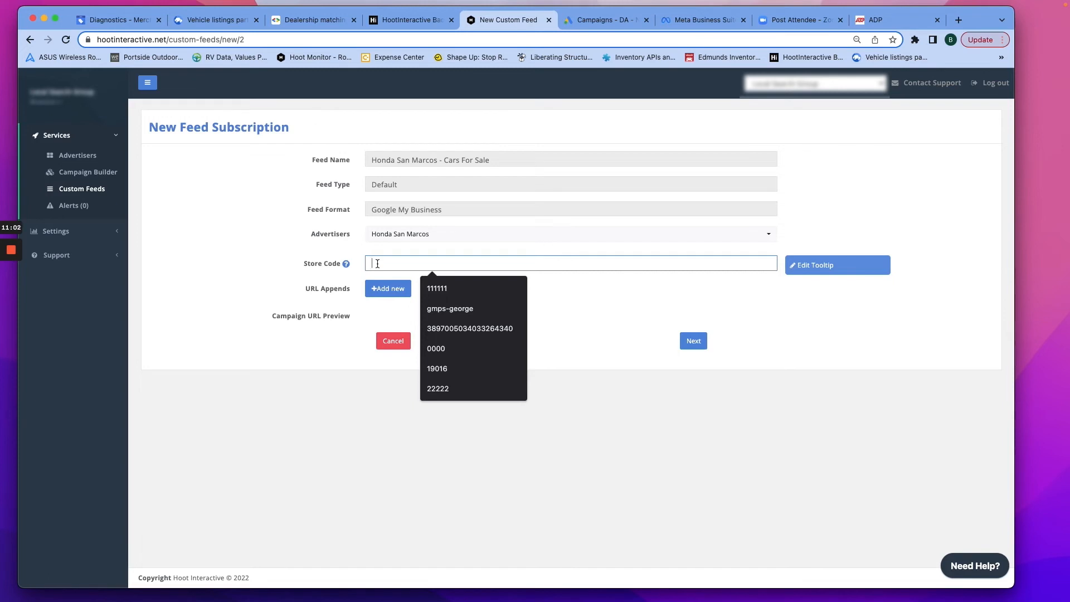
left_click(554, 288)
left_click(395, 289)
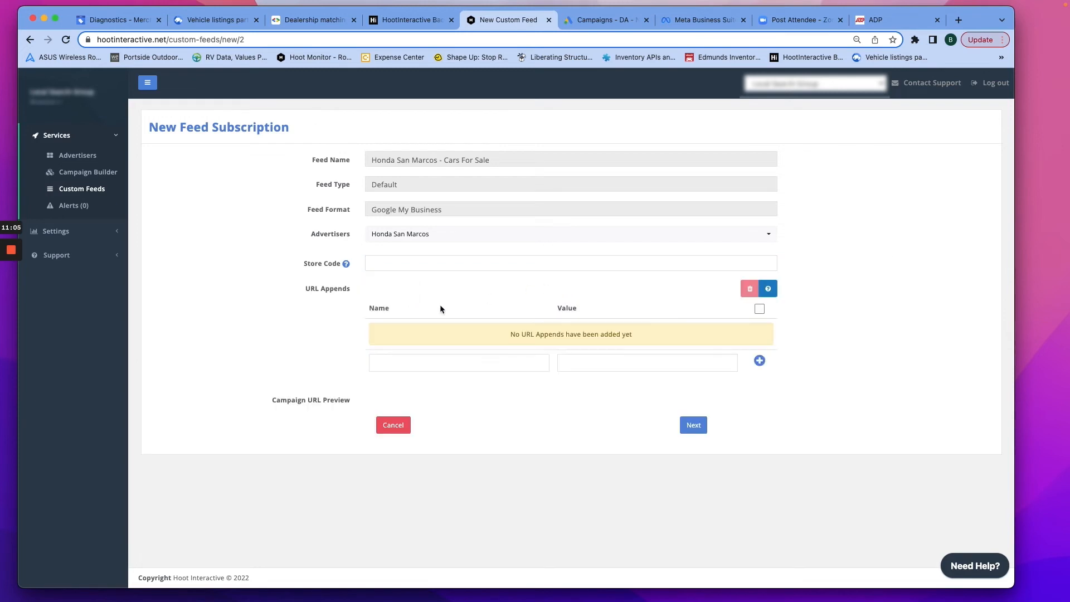
left_click(425, 365)
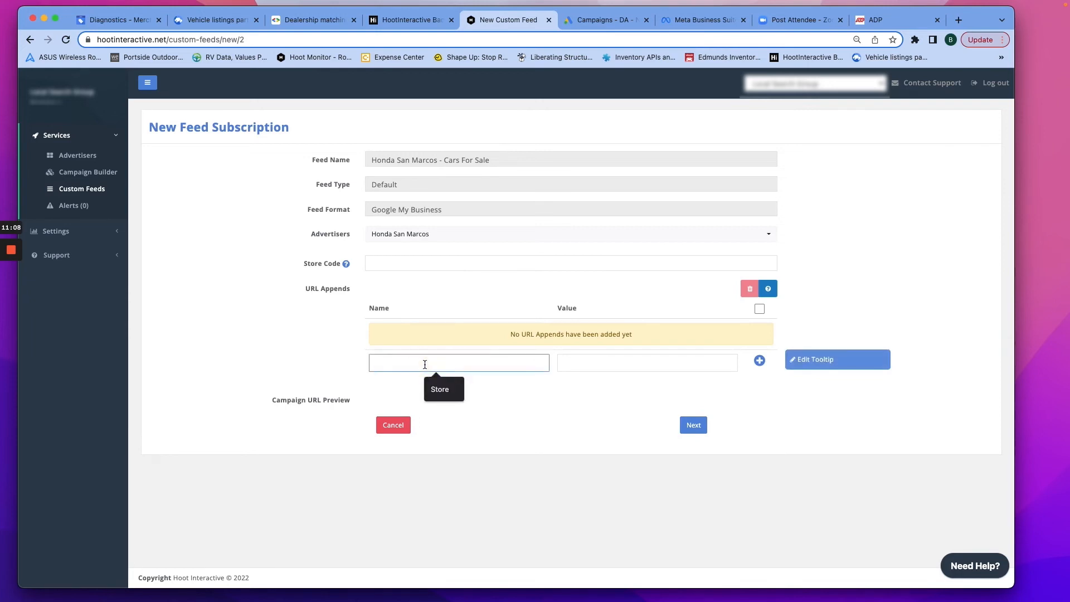
type("ut")
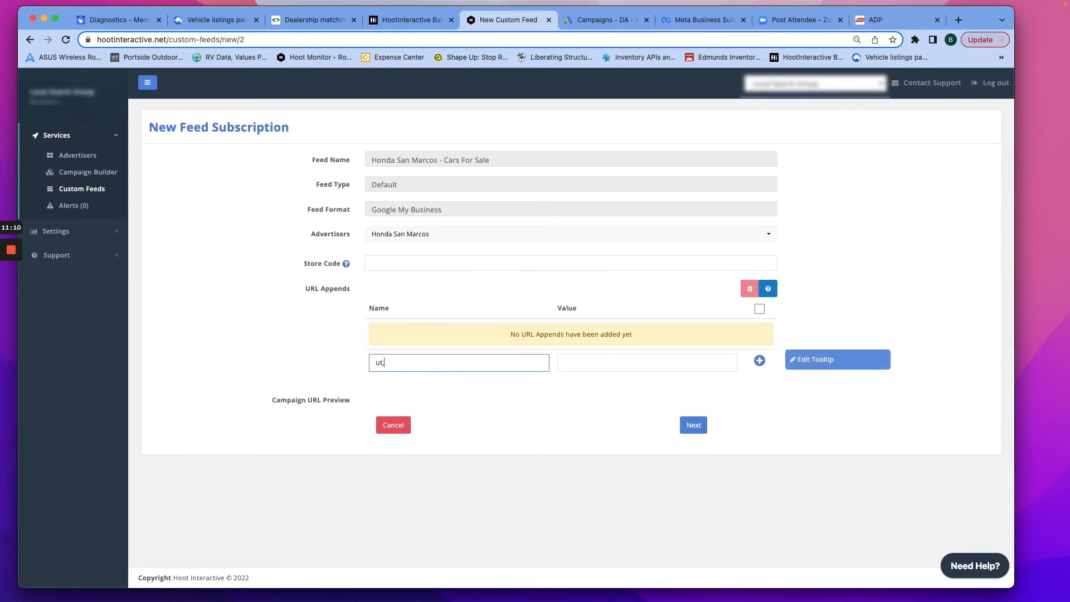
type("em_Source")
key("Tab")
type("google")
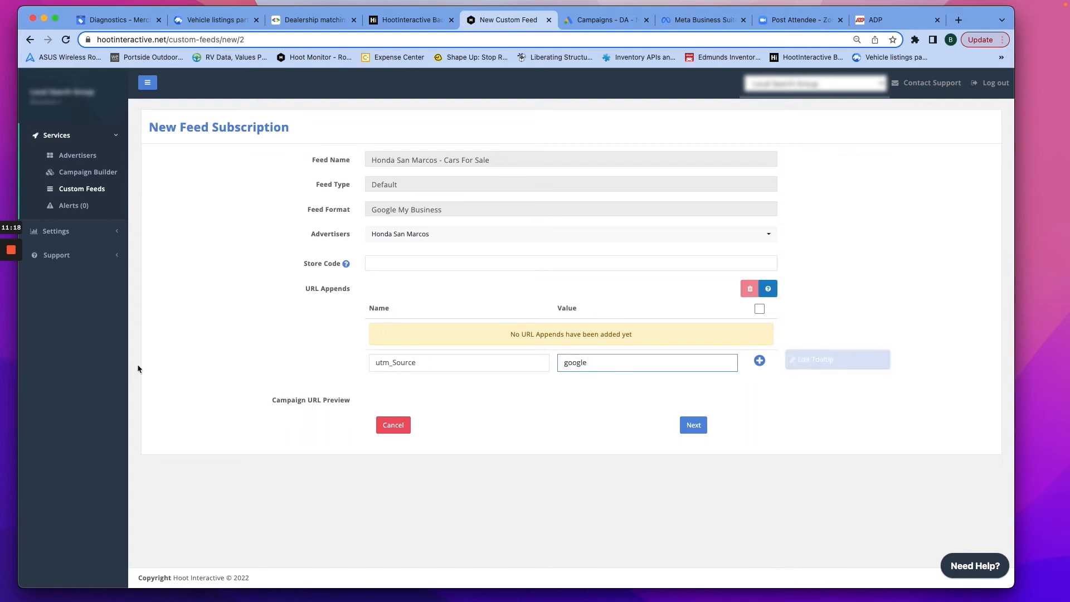
left_click(391, 363)
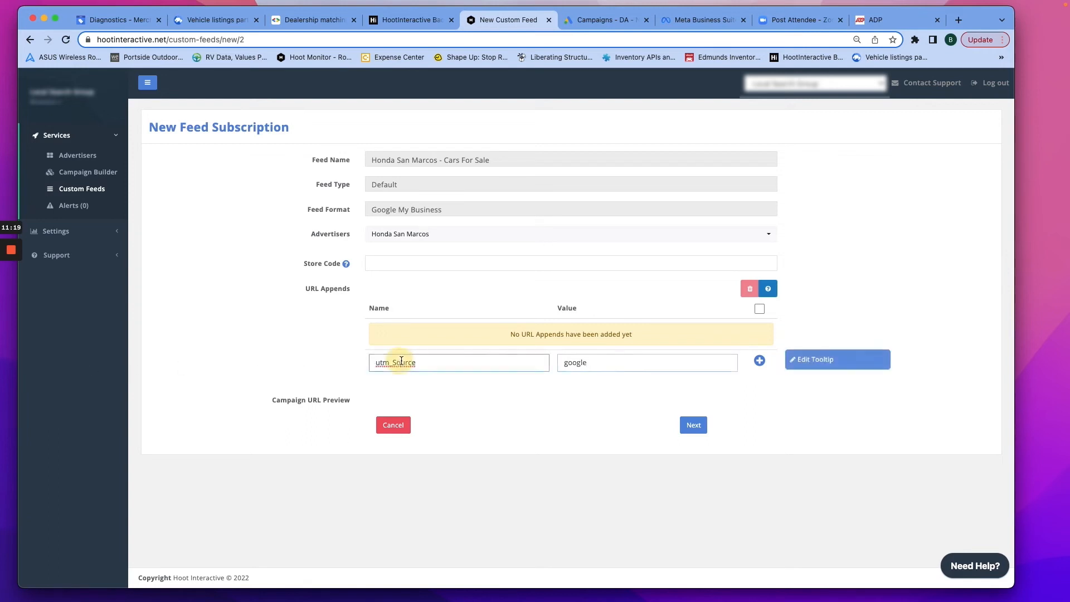
left_click(401, 363)
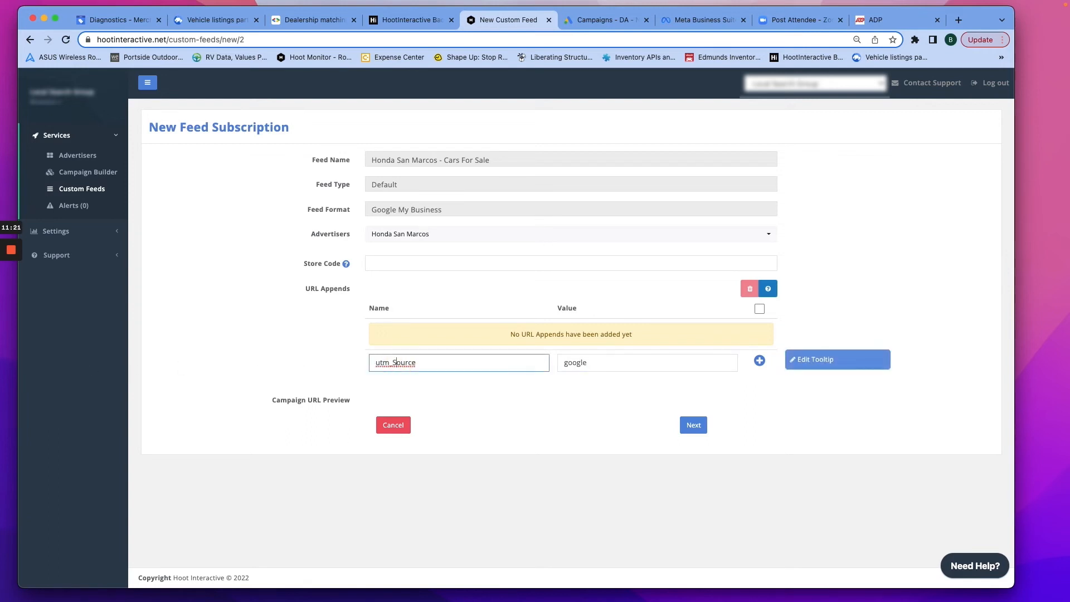
key("BackSpace")
type("s")
left_click(758, 361)
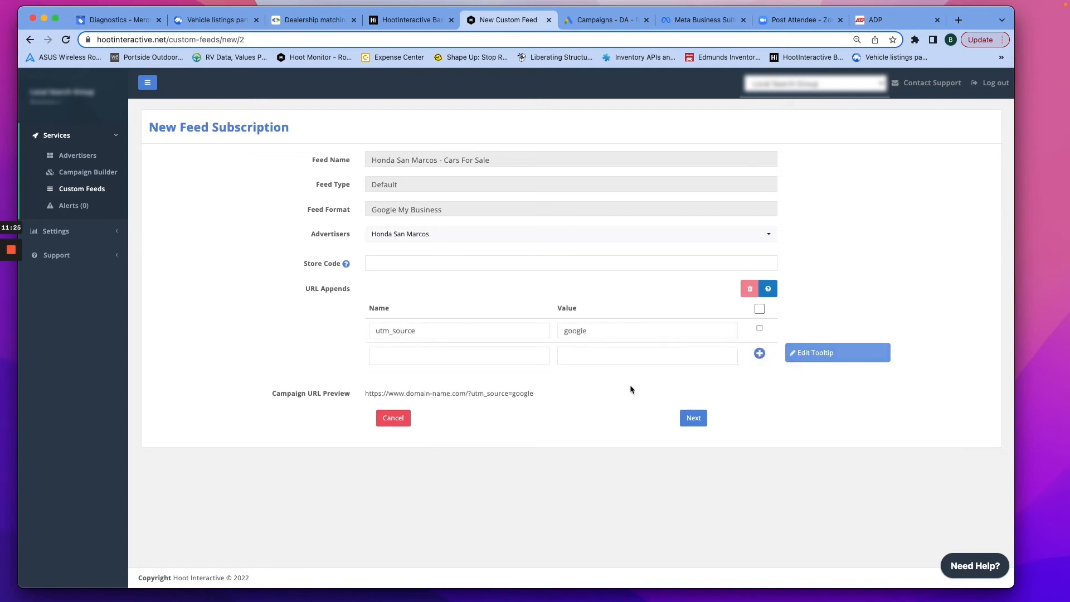
left_click_drag(363, 393, 544, 399)
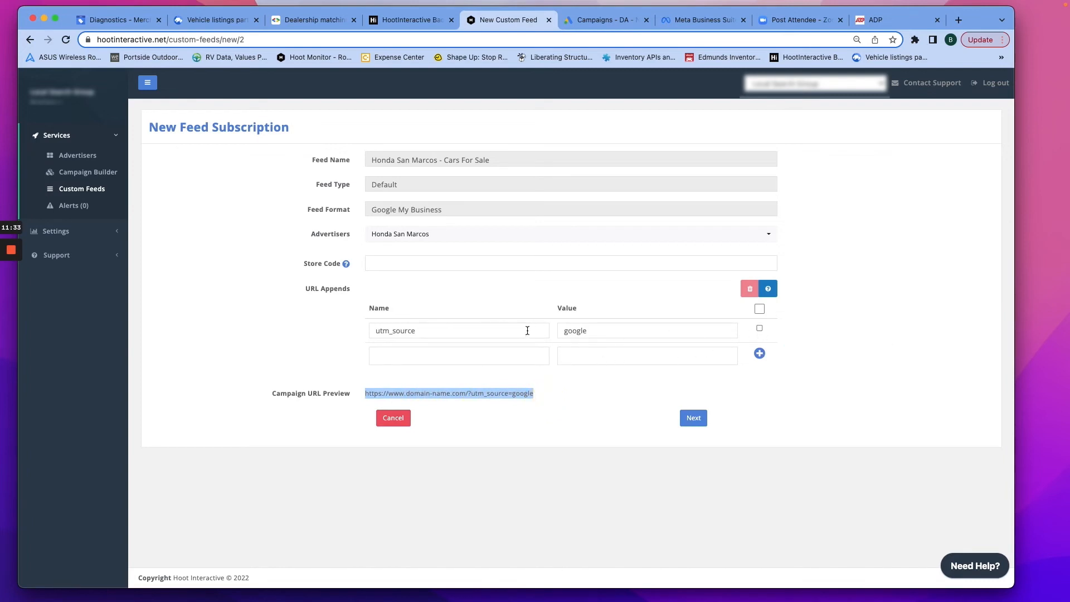
left_click(759, 328)
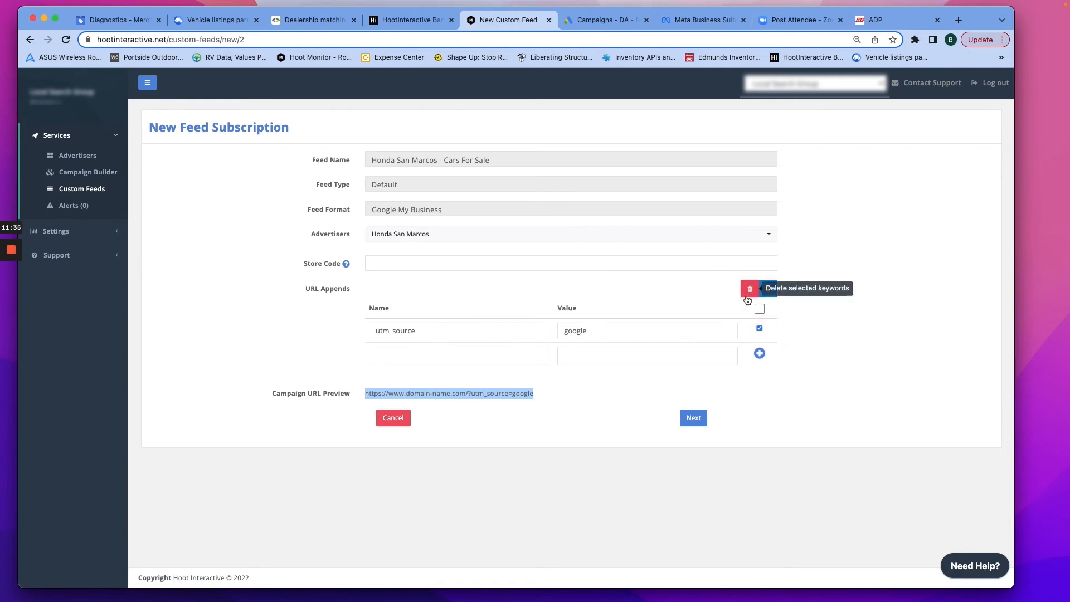
left_click(749, 290)
left_click(557, 385)
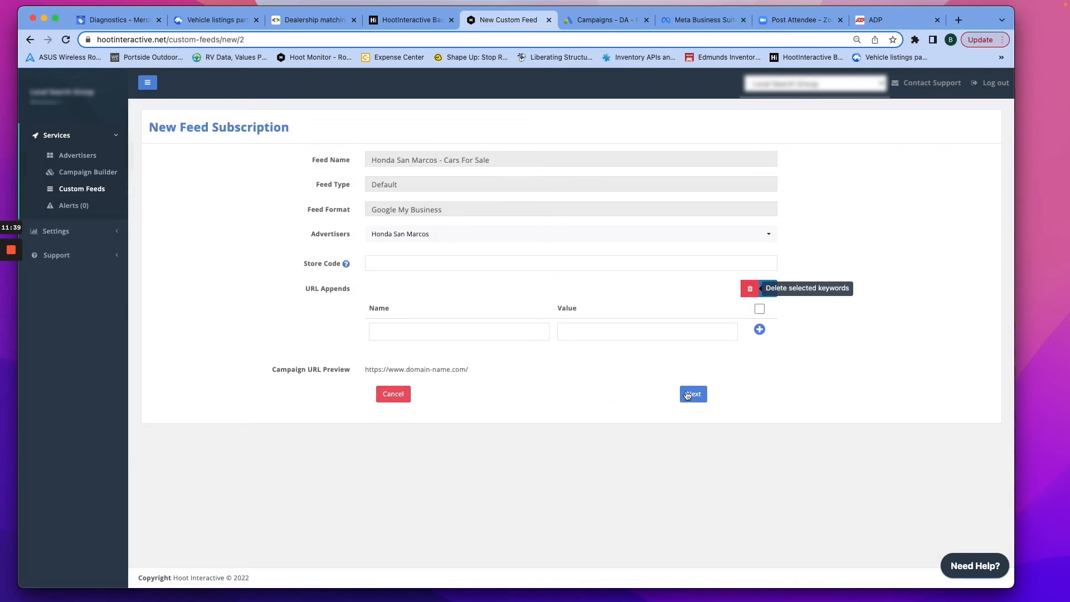
- Advance to the filter group step and submit the feed without any filters
left_click(693, 394)
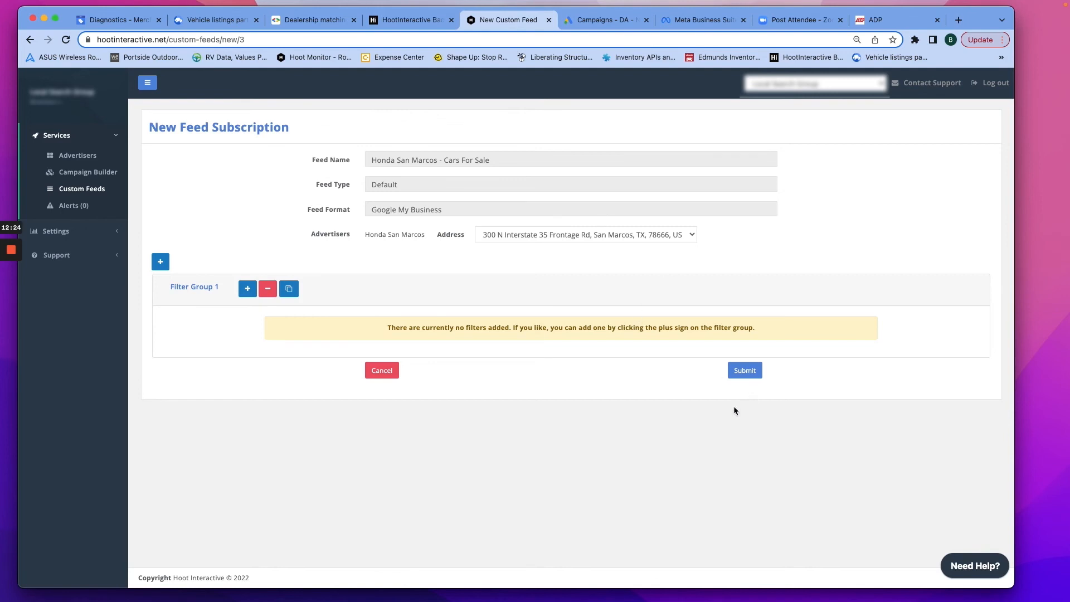
left_click(747, 373)
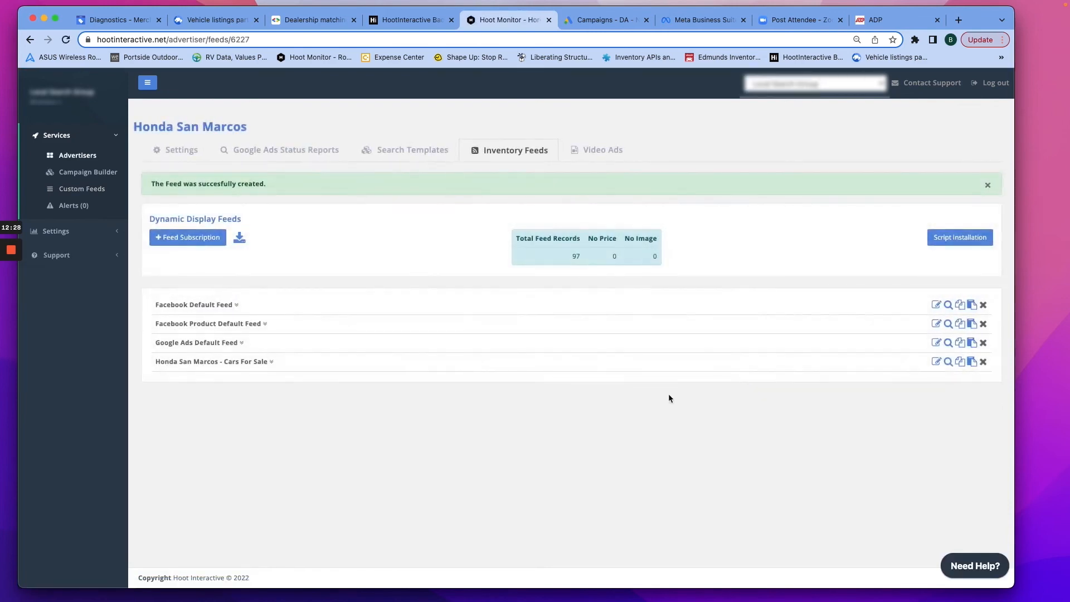
- Expand the new Cars For Sale feed and browse its vehicle data table sideways
left_click(272, 363)
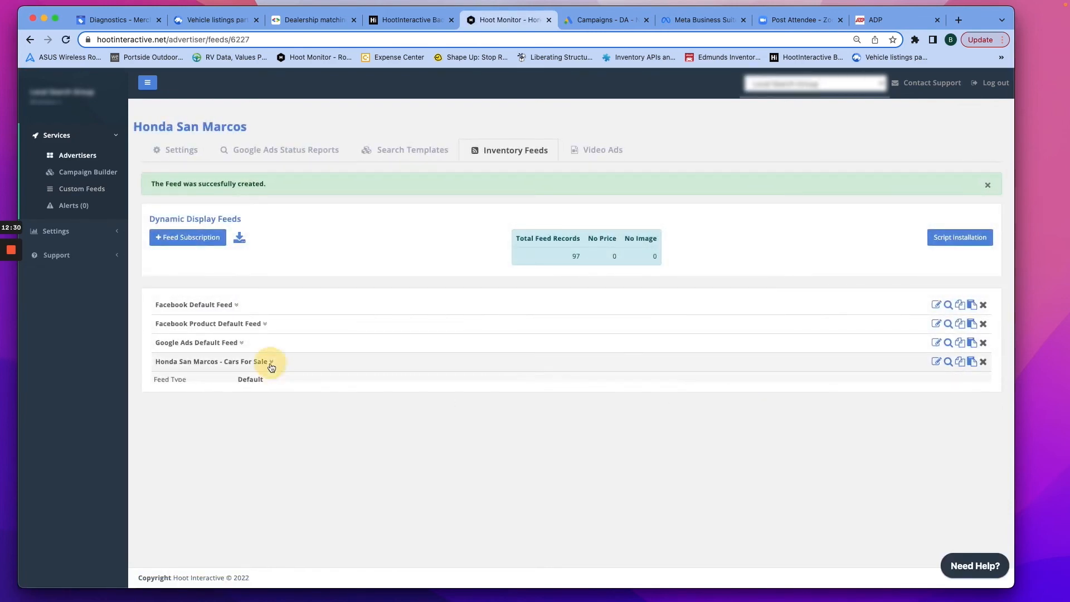
left_click(949, 362)
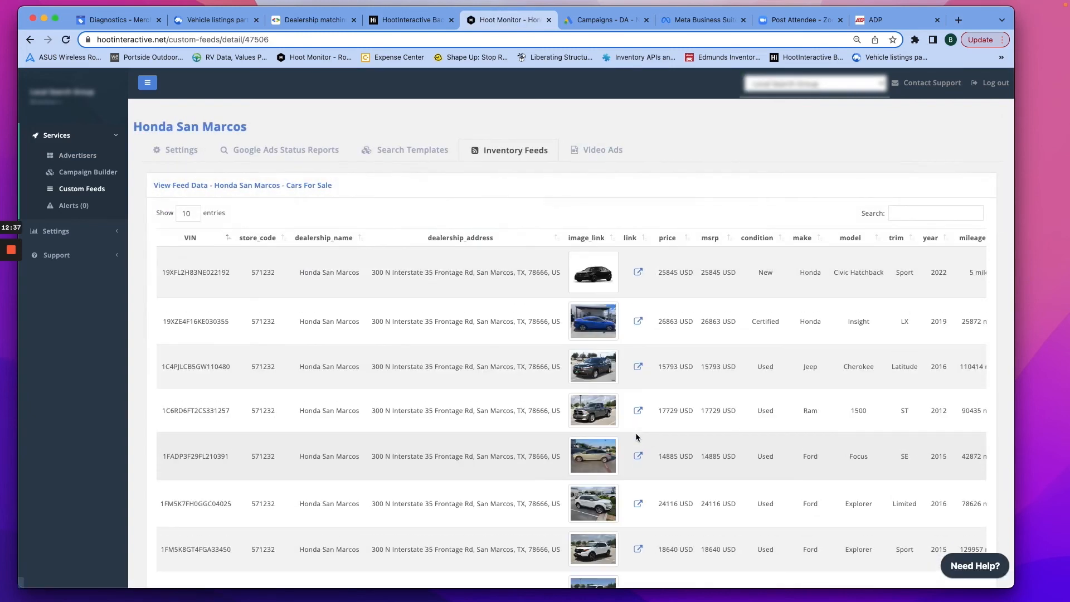
scroll(636, 433, "right", 10)
scroll(636, 433, "left", 6)
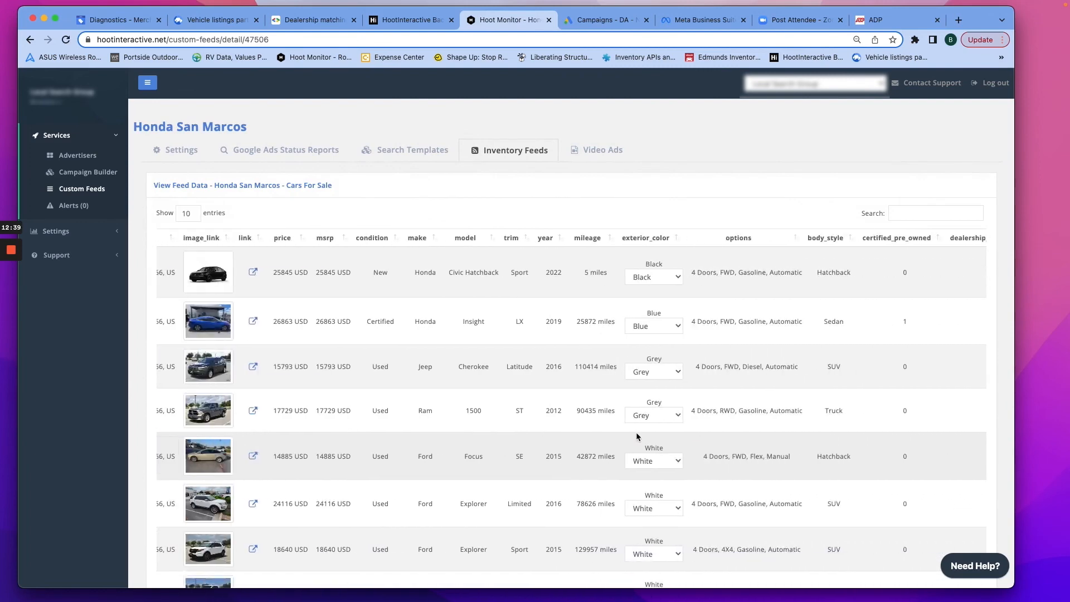
scroll(637, 433, "left", 5)
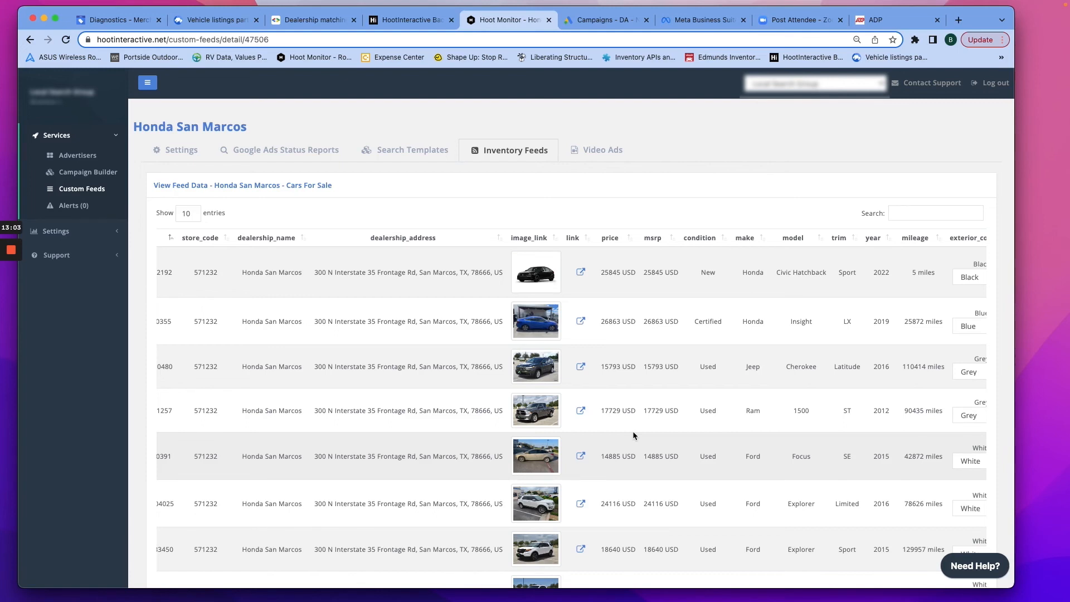
- In the partner portal, search dealerships for 'san marcos' and highlight San Marcos Toyota
left_click(218, 22)
scroll(440, 272, "down", 4)
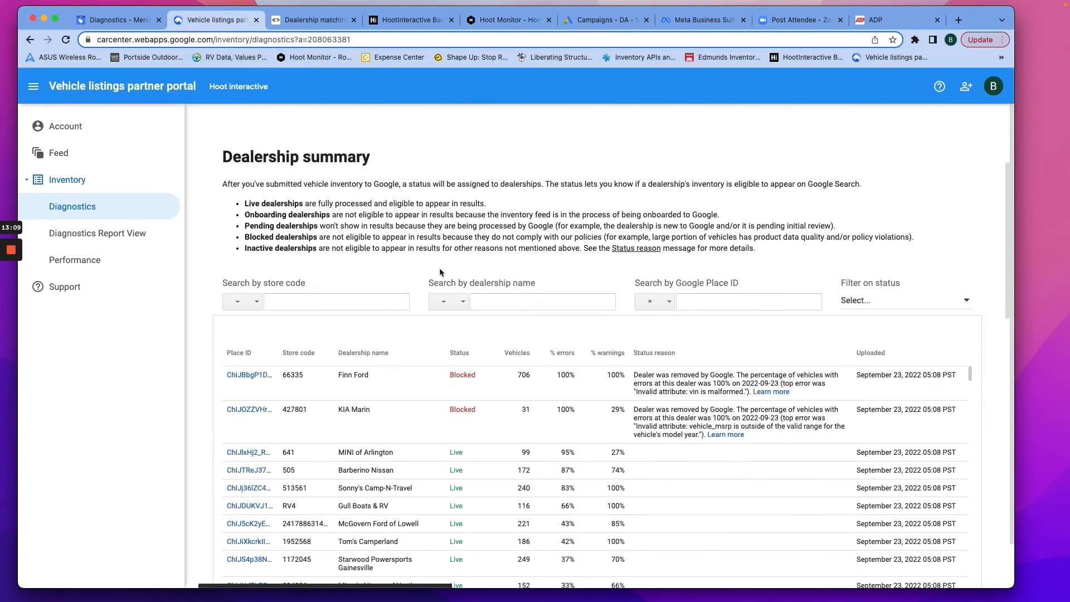
left_click(490, 302)
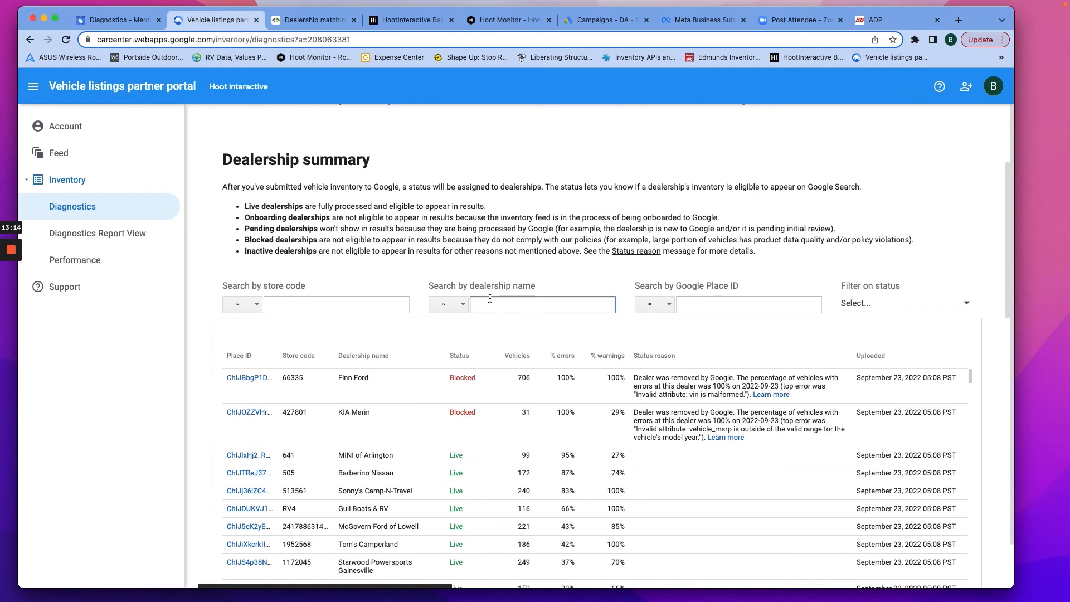
type("san marcos")
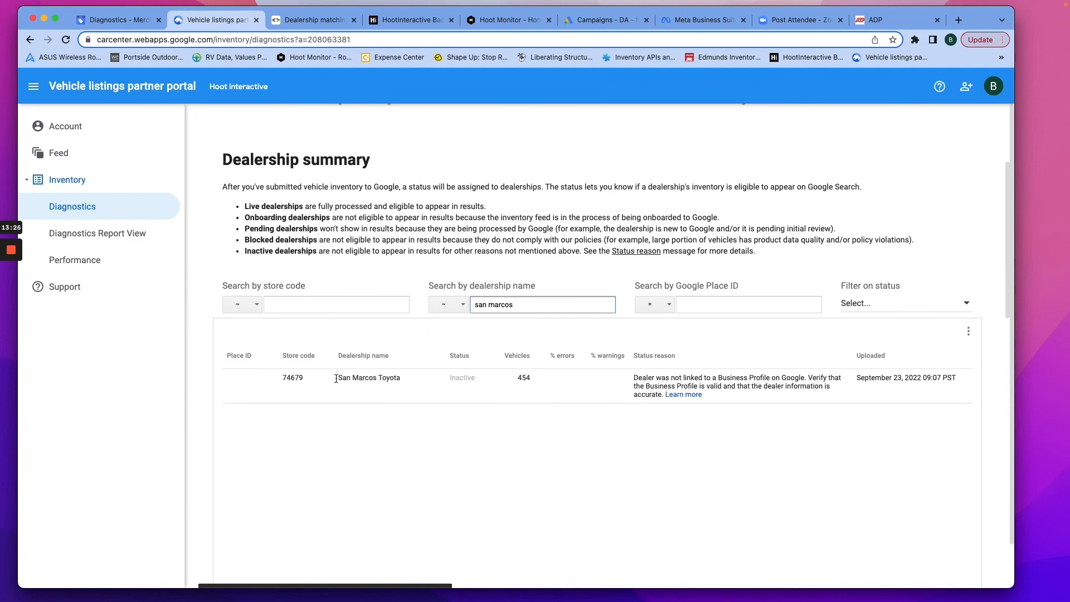
left_click_drag(337, 378, 400, 377)
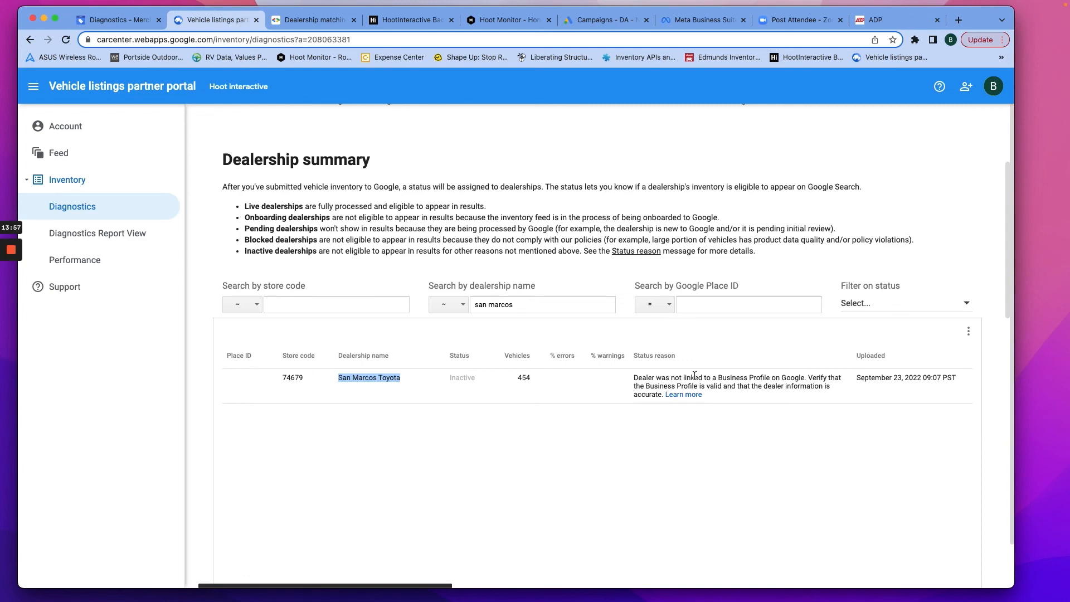
scroll(598, 277, "up", 4)
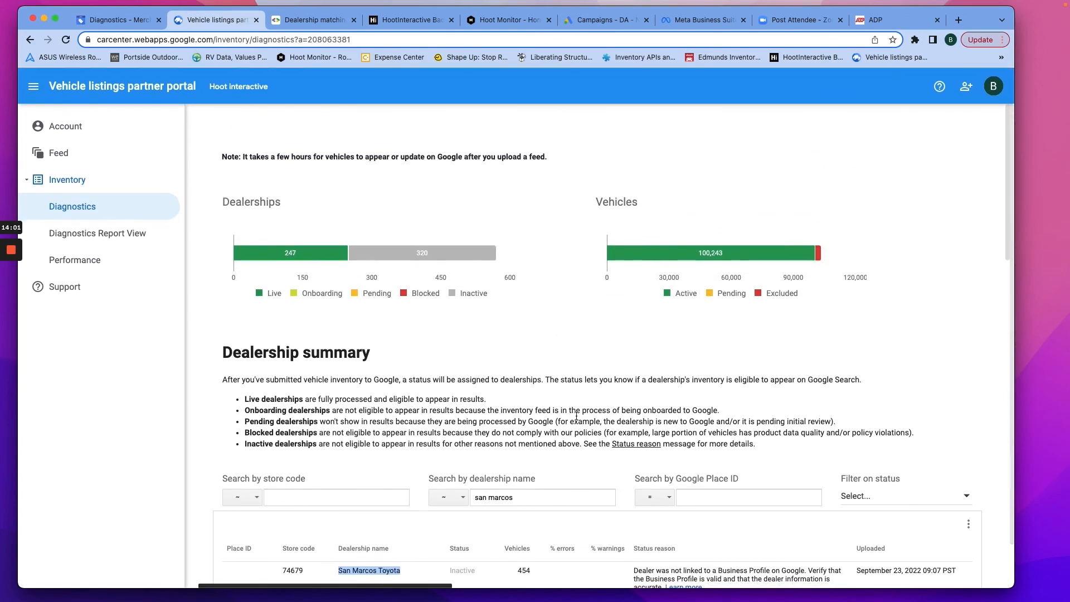
scroll(573, 422, "down", 5)
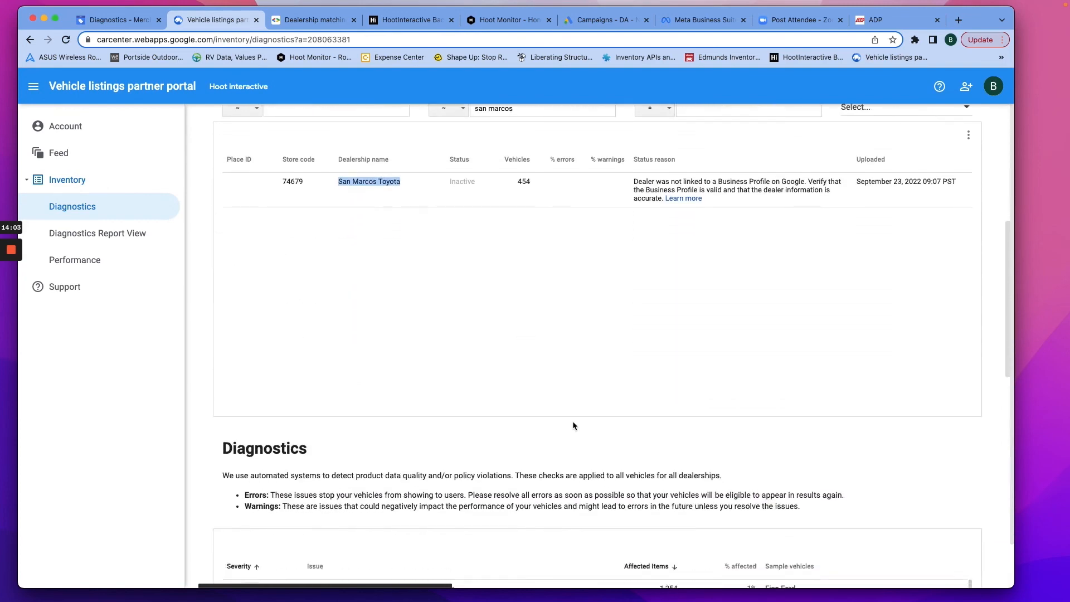
scroll(574, 426, "up", 1)
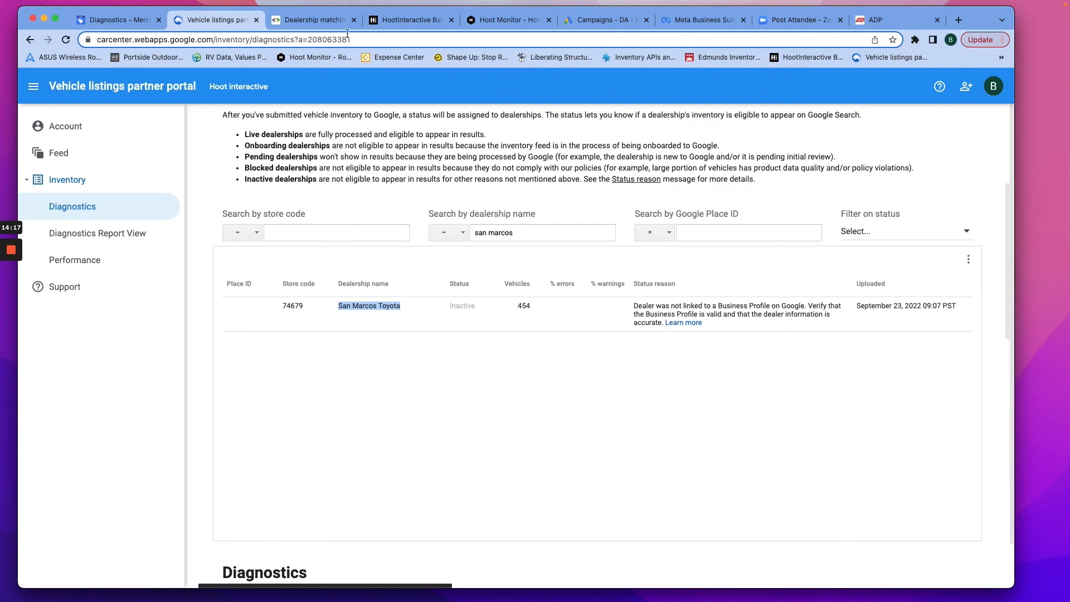
left_click(491, 21)
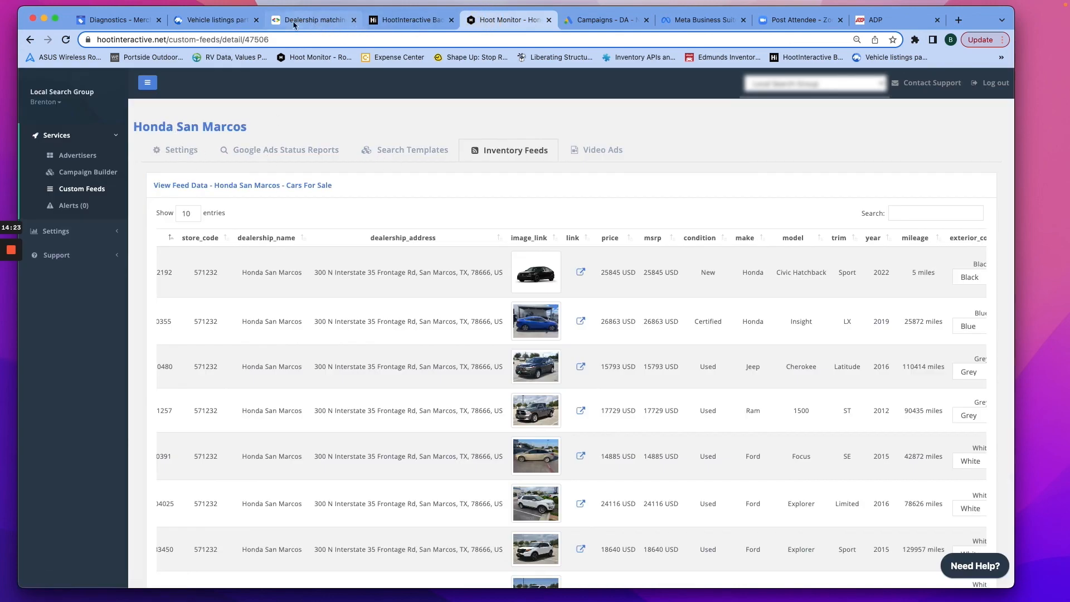
left_click(235, 23)
scroll(354, 186, "up", 5)
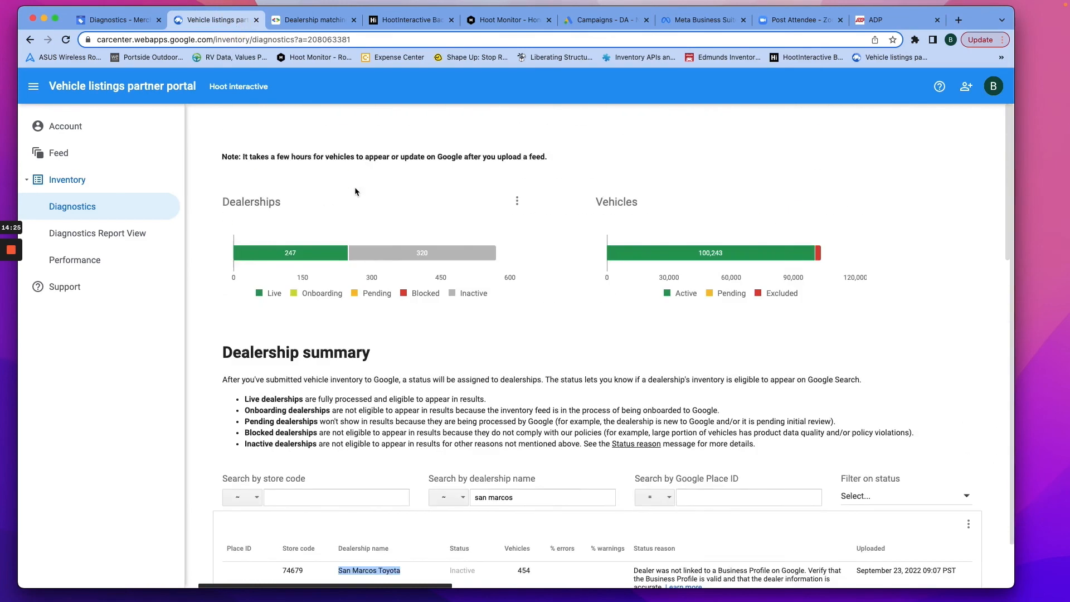
scroll(525, 199, "down", 10)
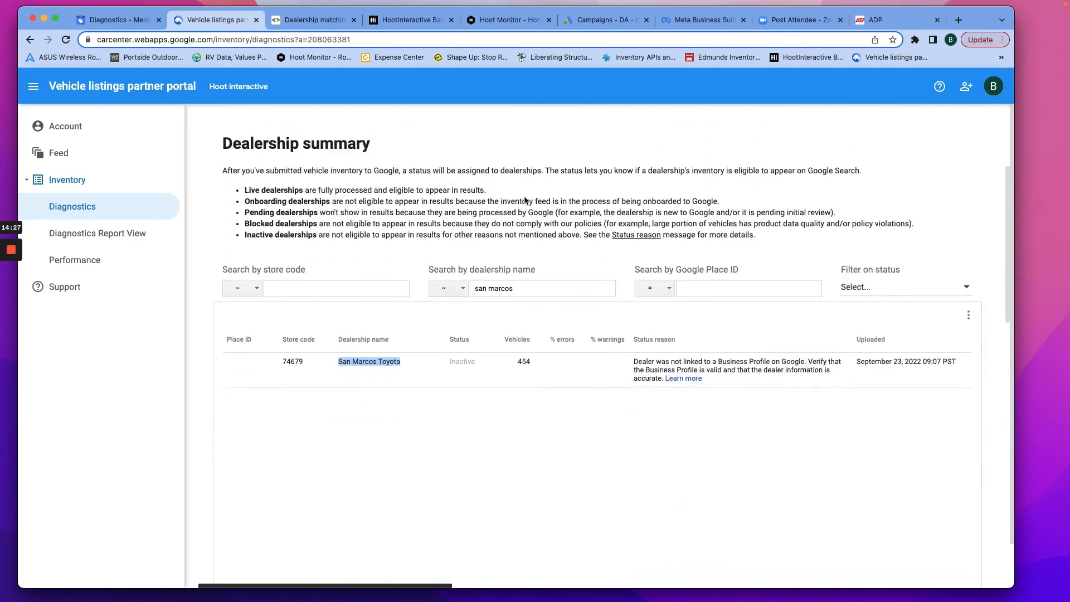
scroll(525, 201, "down", 3)
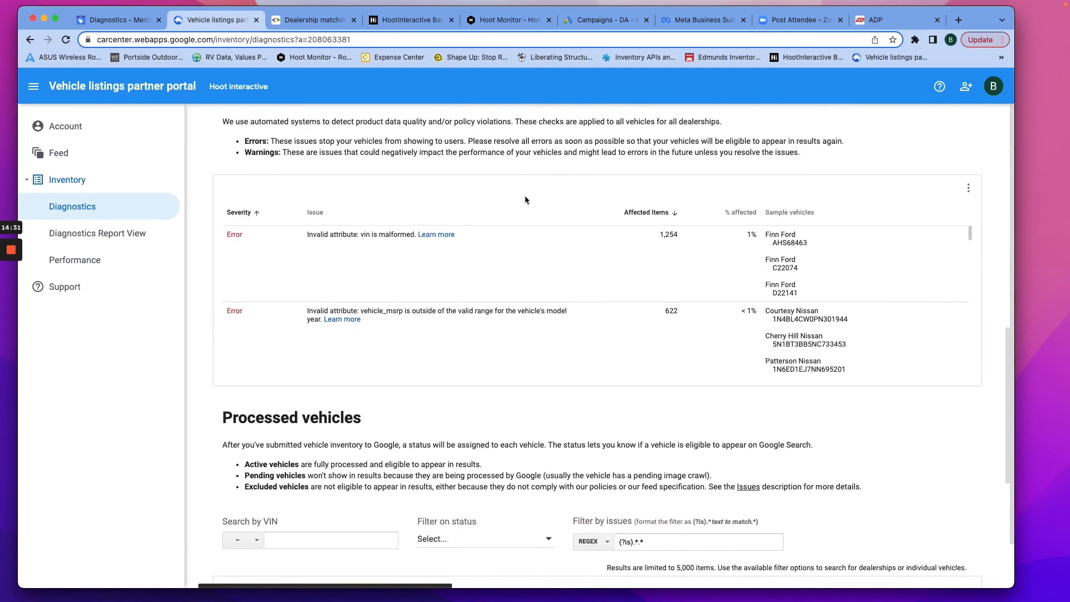
scroll(525, 199, "down", 3)
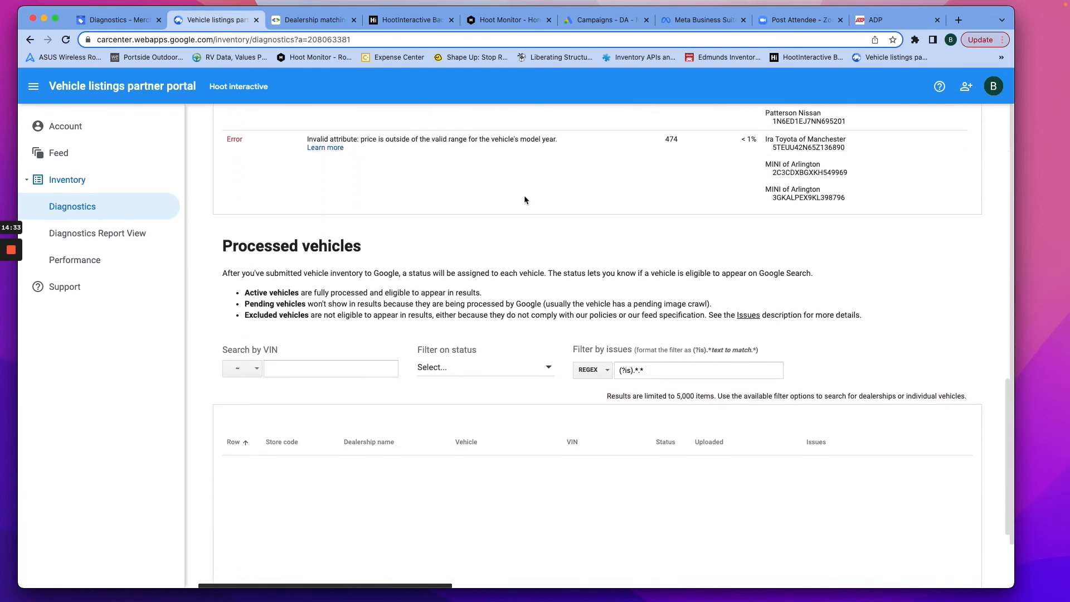
scroll(524, 200, "up", 15)
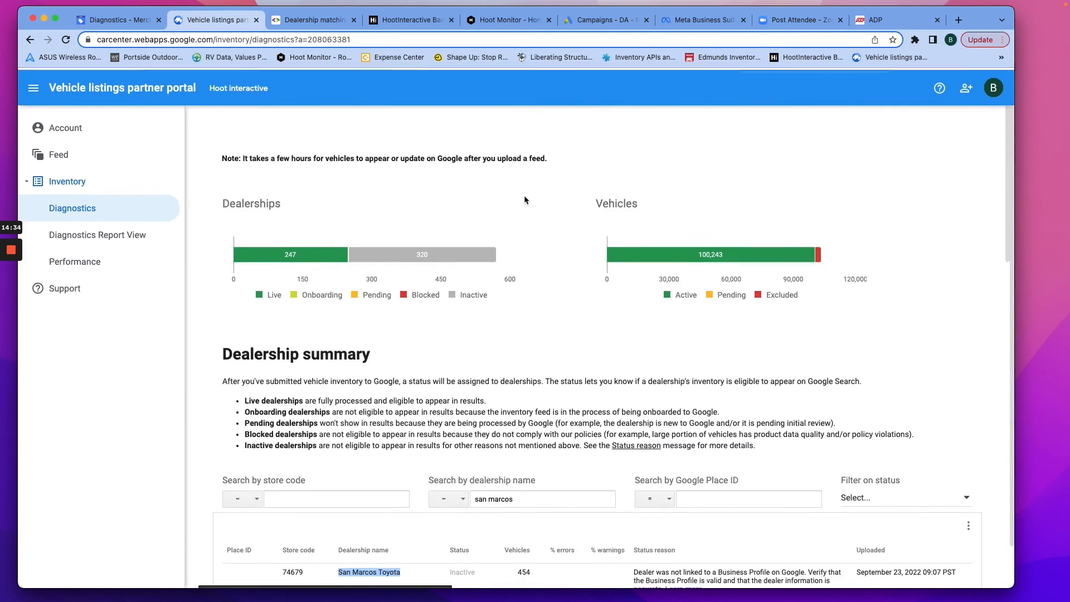